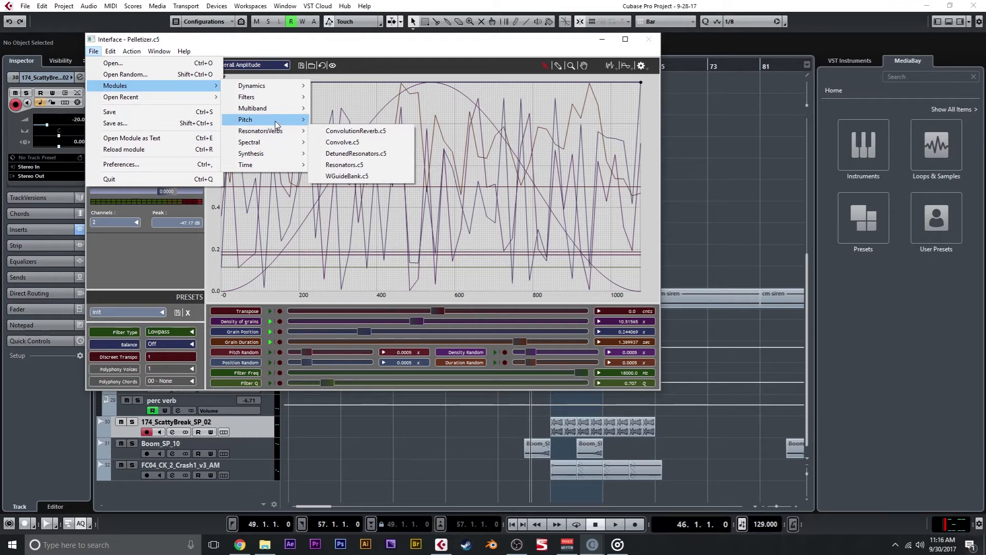
pyautogui.moveTo(280, 154)
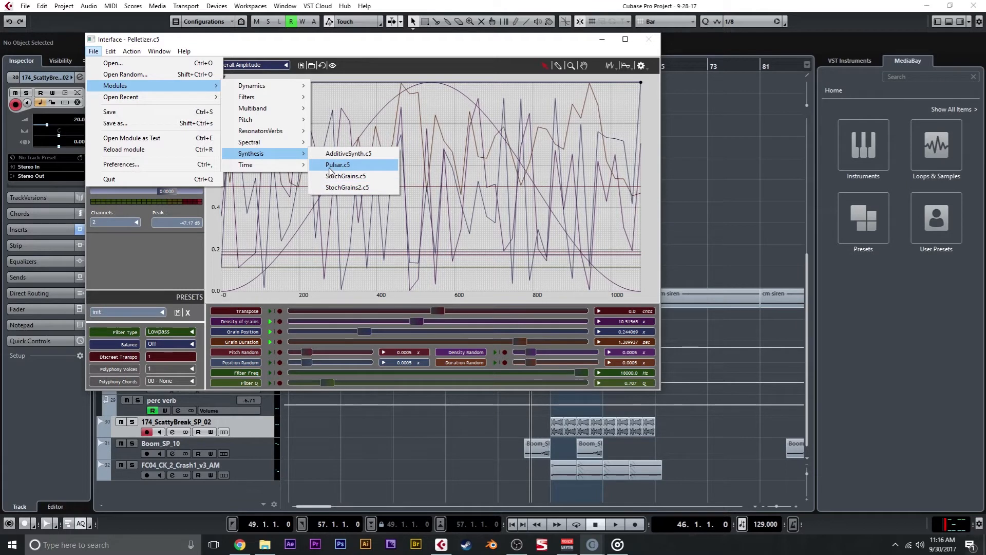
pyautogui.moveTo(256, 165)
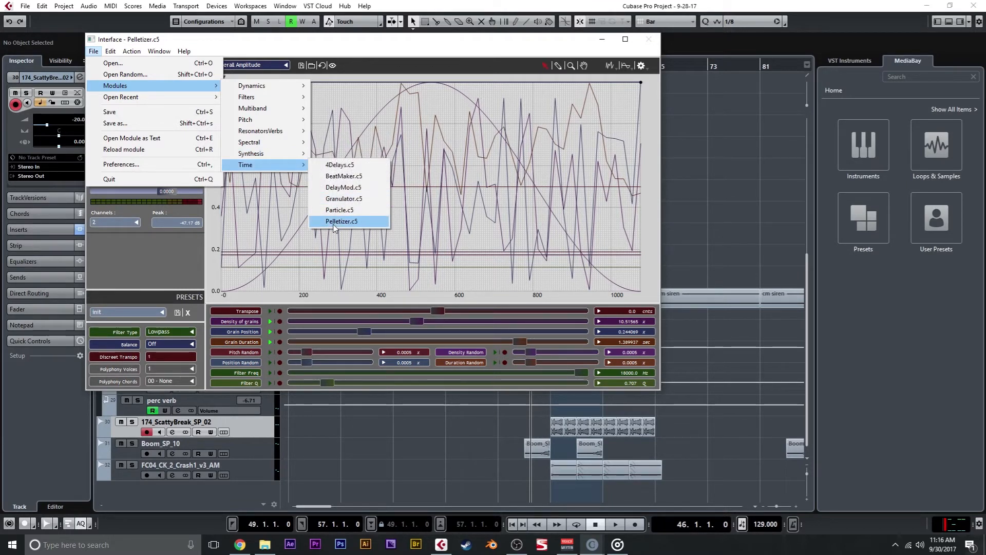
pyautogui.click(360, 56)
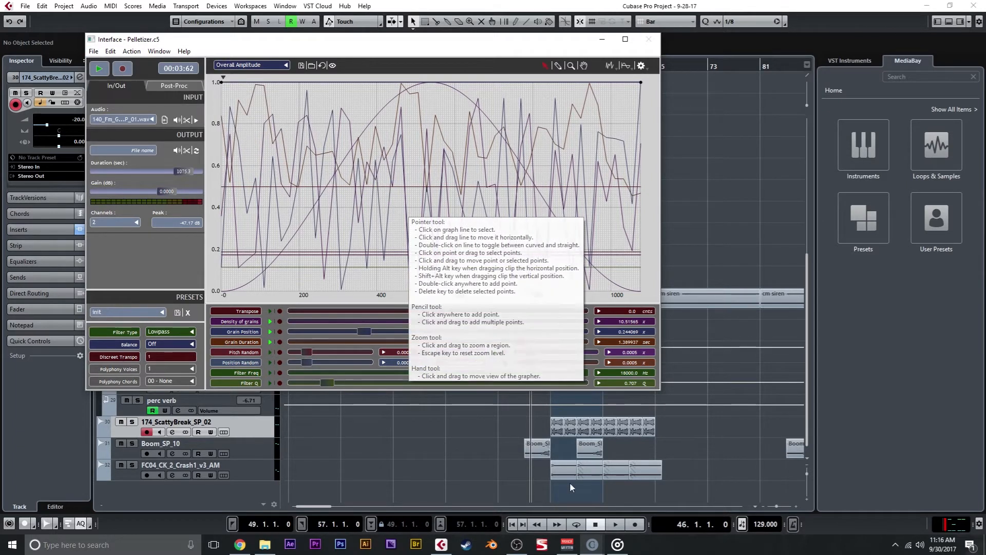
# - Listen to the original 140_Fm_Guitar_SP_01 sample in Groove Music, close that player, and play the granulated version in Pelletizer for comparison
pyautogui.moveTo(617, 545)
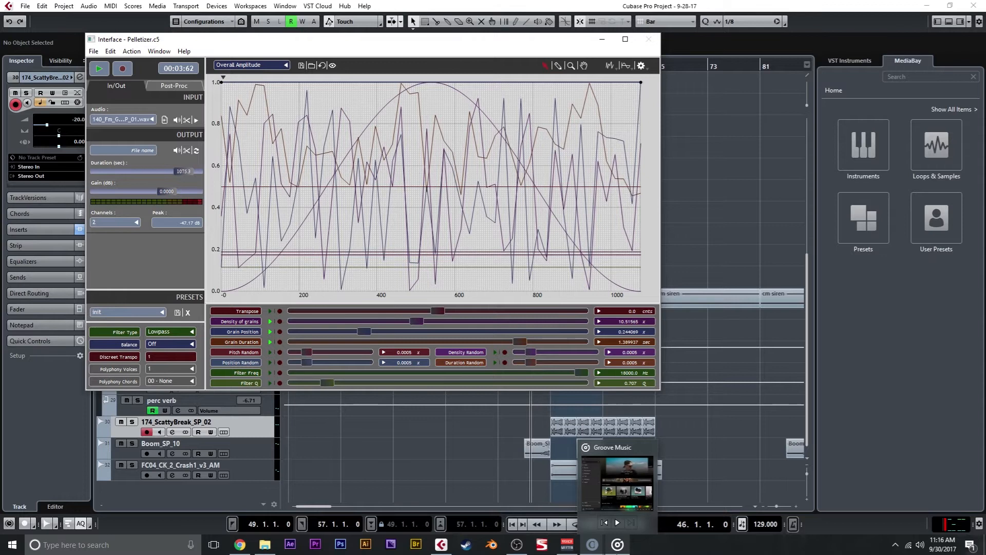
pyautogui.click(617, 545)
pyautogui.moveTo(571, 492); pyautogui.dragTo(356, 493)
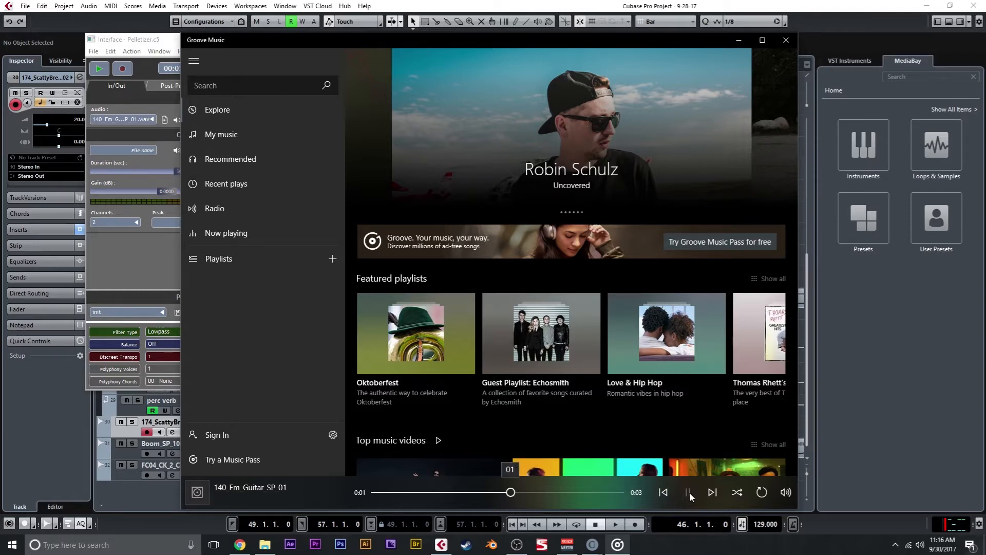
pyautogui.click(688, 493)
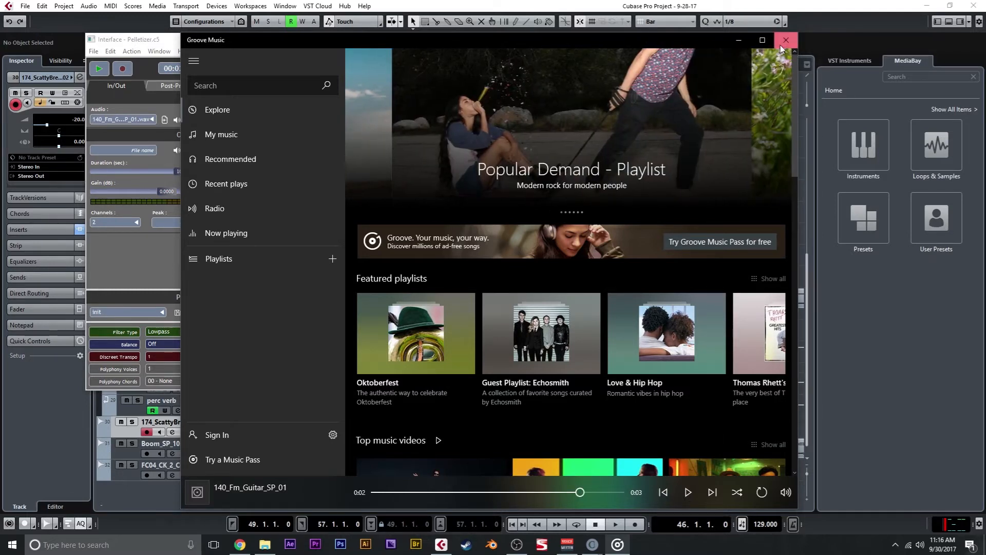
pyautogui.click(781, 43)
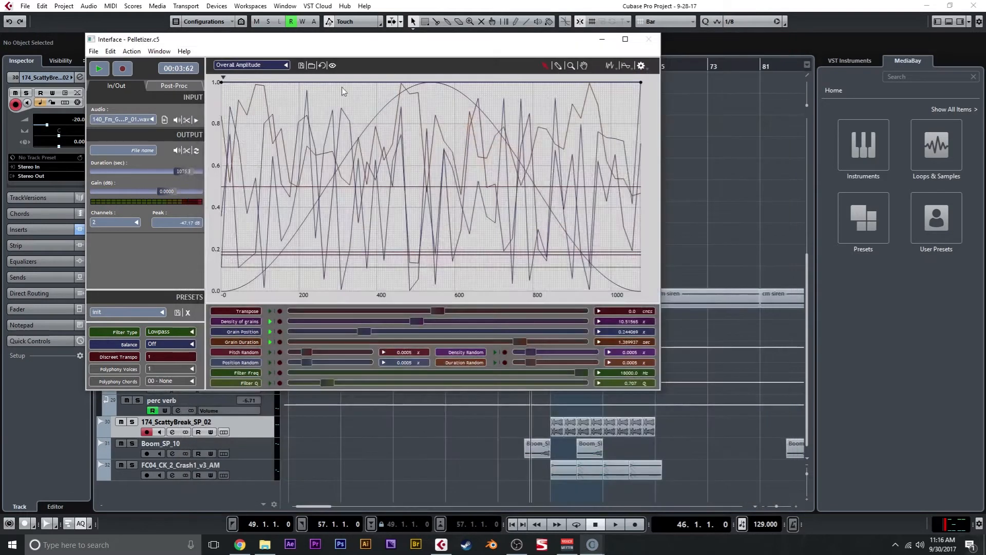
pyautogui.click(100, 72)
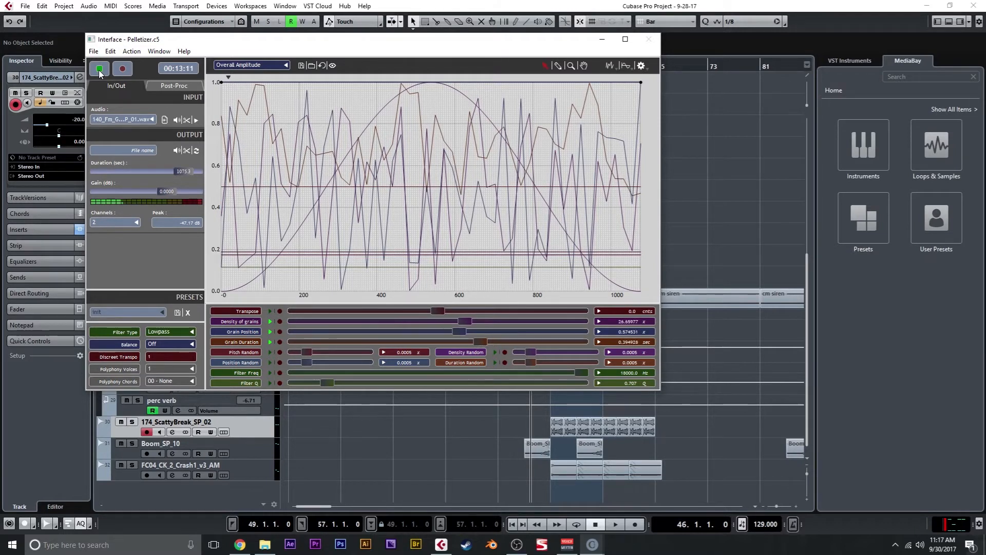
# - Load the 100_Cm_GrainyMelody_SP_01 sample from the Pads & Melodics folder as the input audio
pyautogui.click(125, 119)
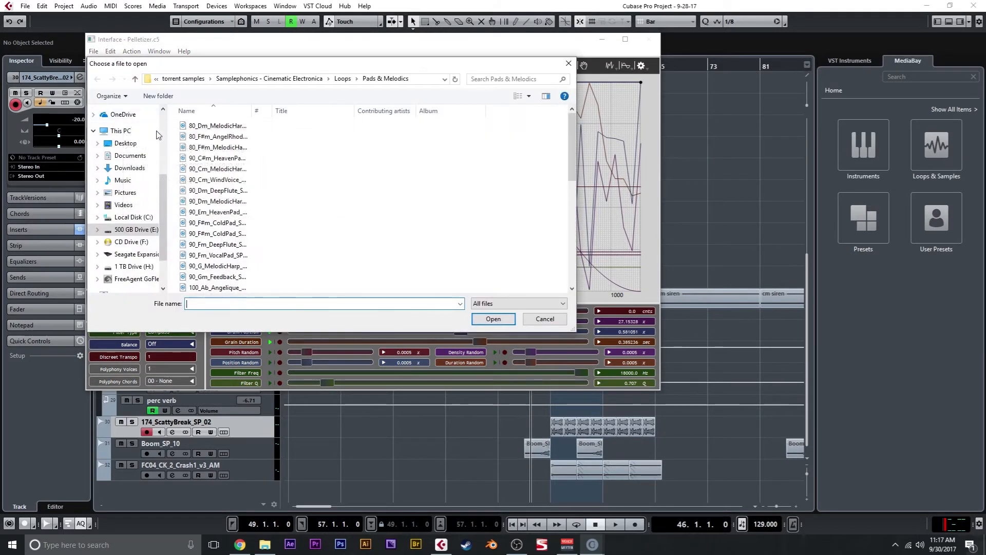
pyautogui.scroll(-5, 269, 206)
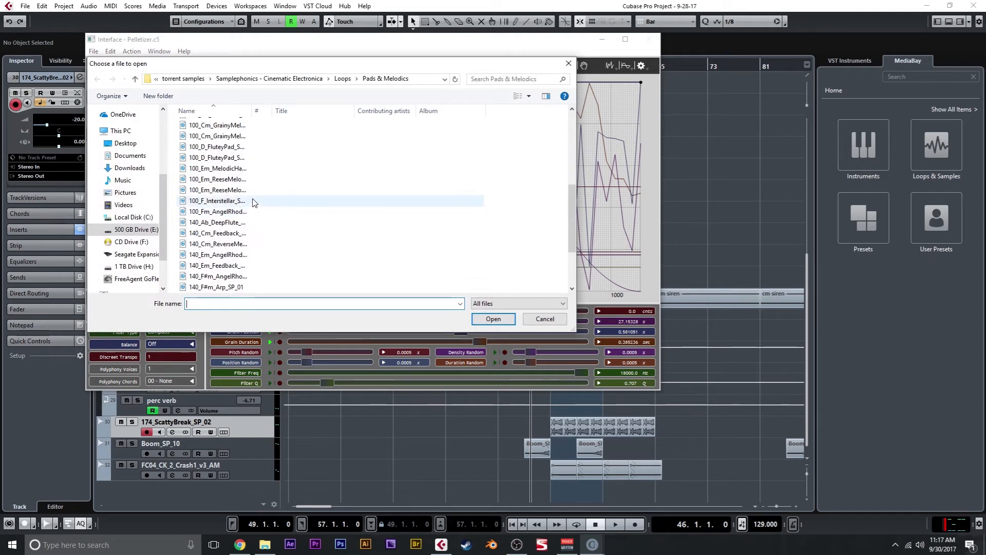
pyautogui.doubleClick(245, 126)
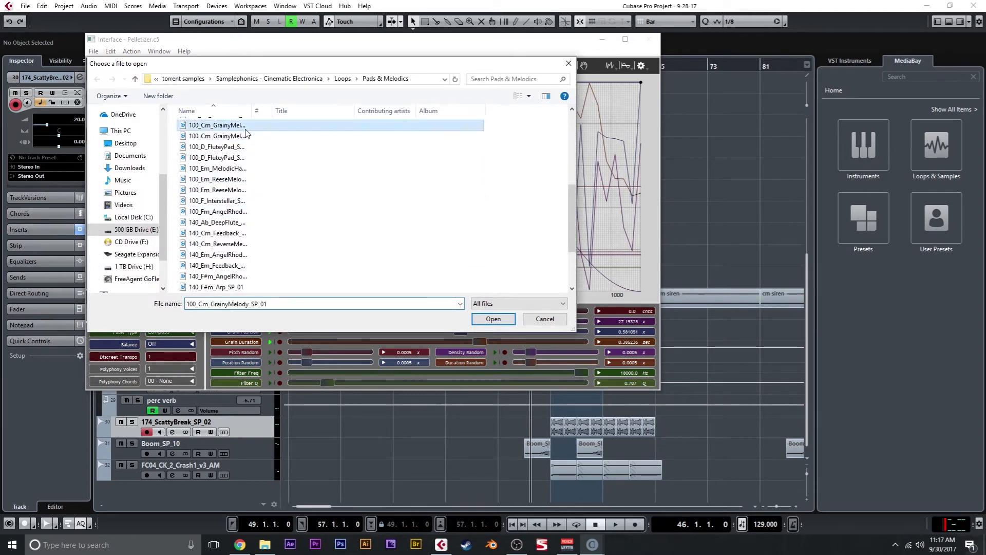
# - Reload the Pelletizer module, preview it briefly, and lengthen the output duration to about 880 seconds
pyautogui.click(93, 51)
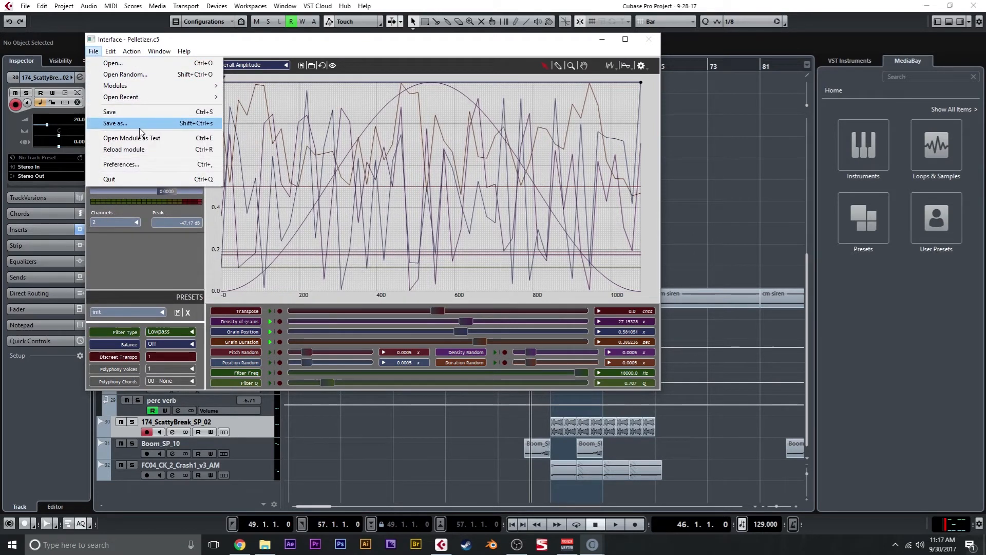
pyautogui.click(150, 150)
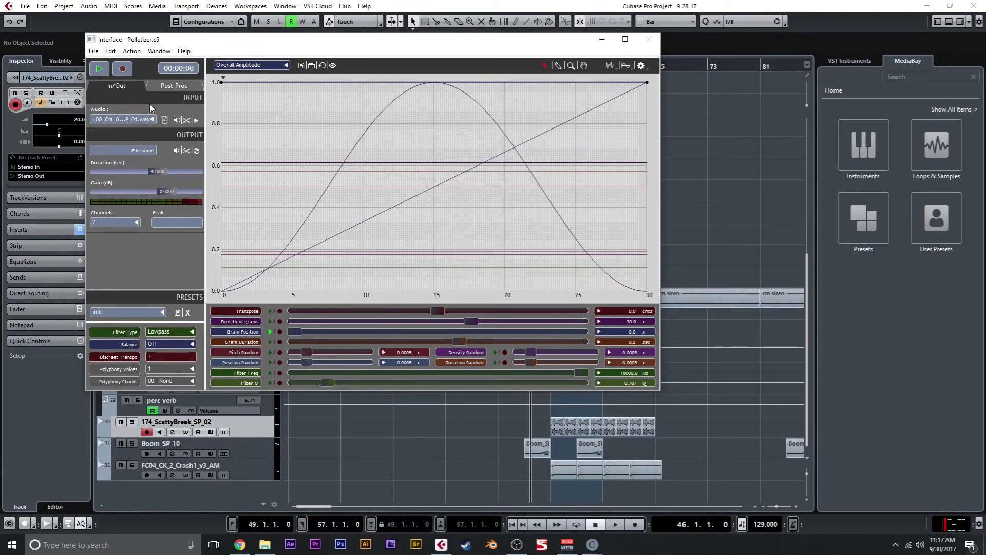
pyautogui.click(103, 75)
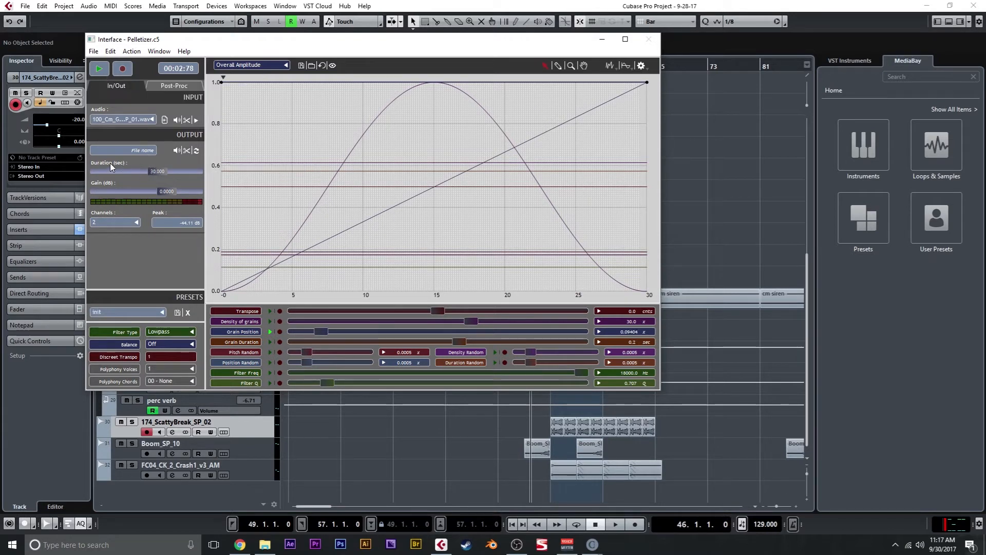
pyautogui.moveTo(145, 171); pyautogui.dragTo(182, 174)
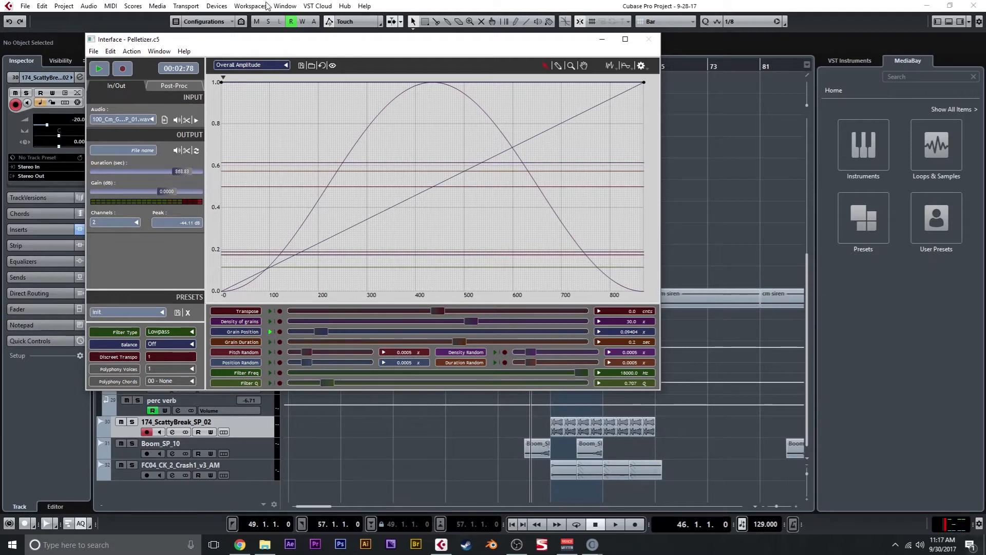
# - Generate a random Density of grains curve with the stochastic generator, using Uniform distribution, Linear interpolation and 30 points
pyautogui.click(257, 66)
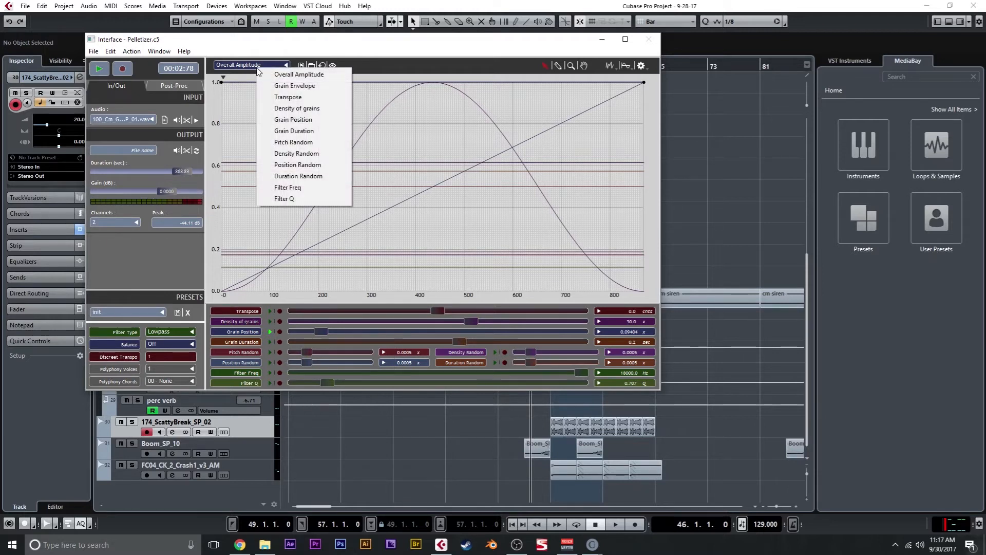
pyautogui.click(298, 107)
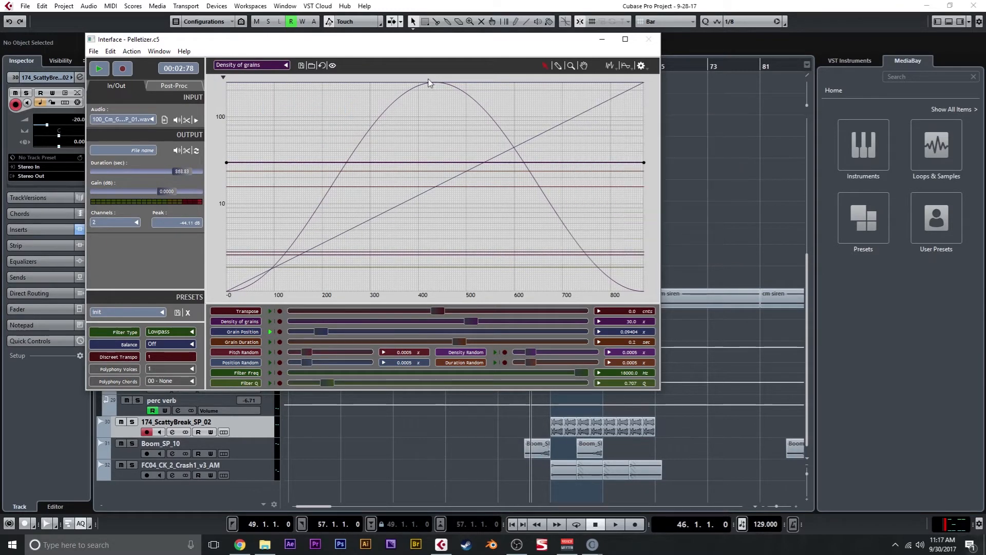
pyautogui.click(608, 66)
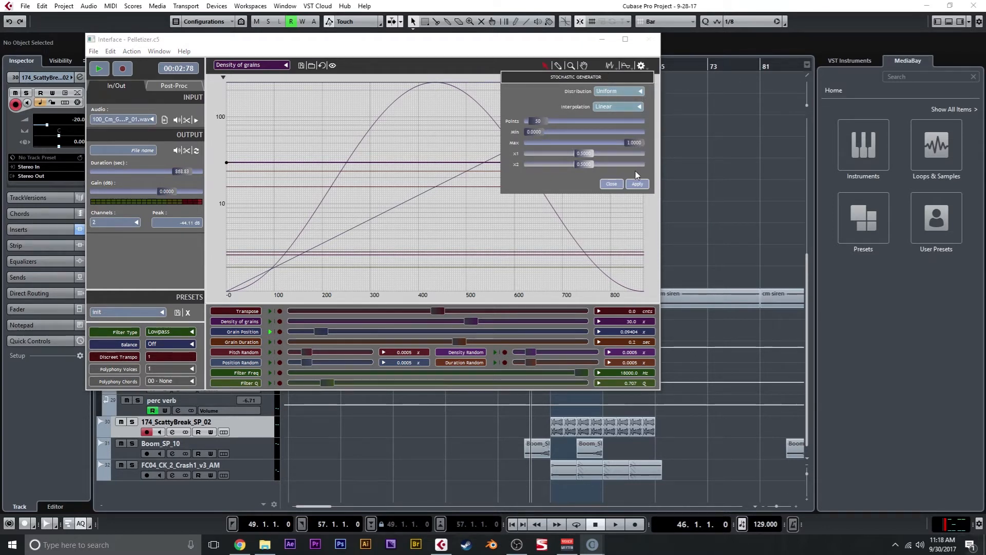
pyautogui.click(638, 184)
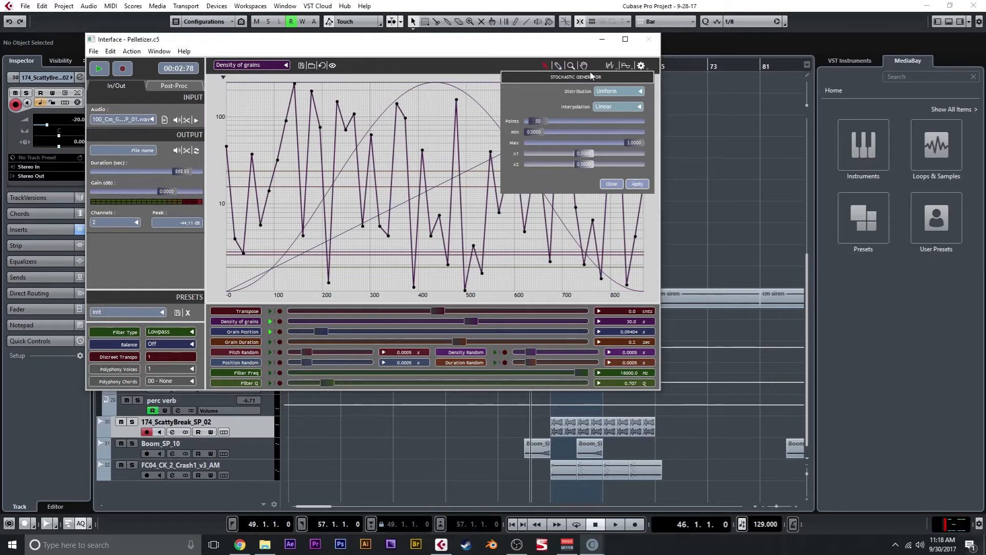
# - Apply the stochastic generator to the Grain Position curve with the same Uniform, Linear, 30-point settings
pyautogui.click(259, 67)
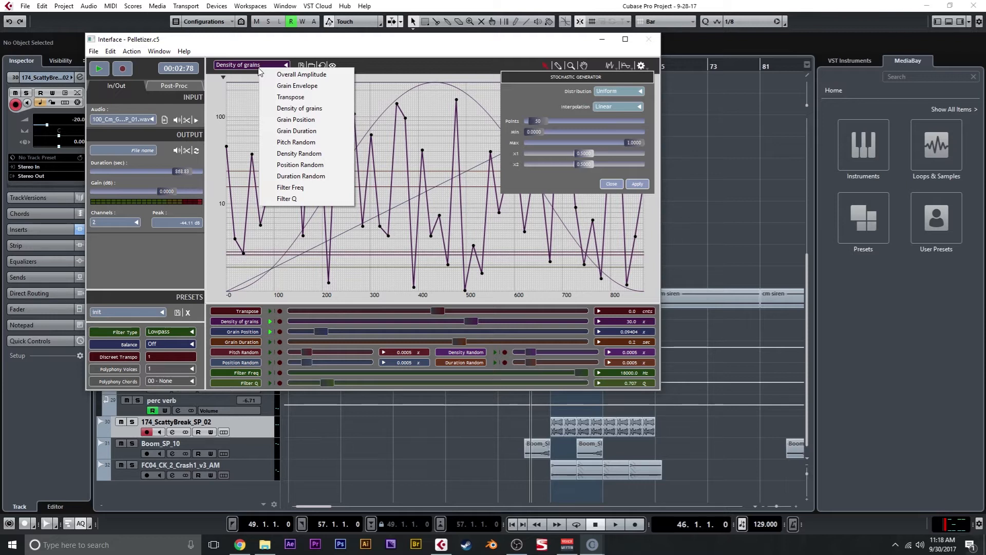
pyautogui.click(328, 120)
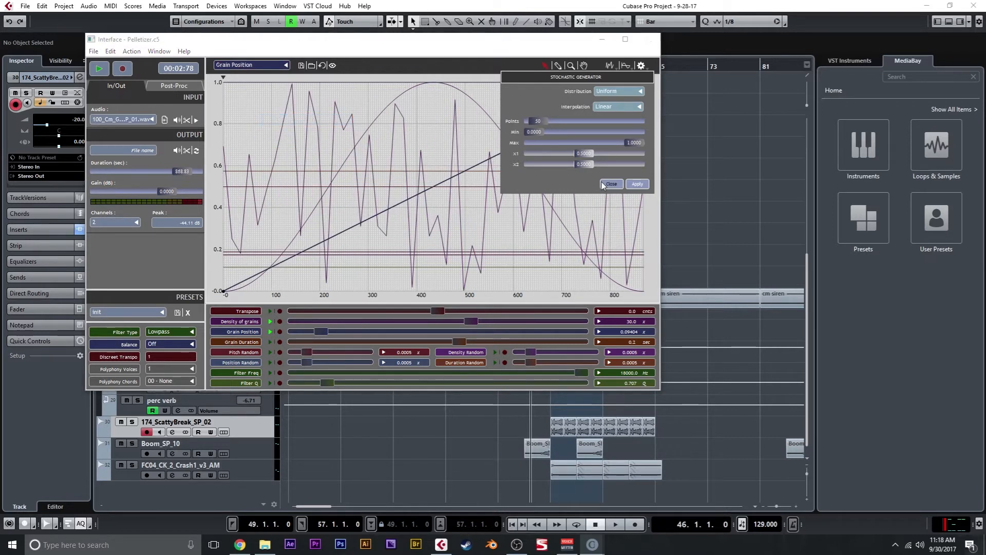
pyautogui.click(635, 184)
# - Generate a random Grain Duration curve with the stochastic generator's minimum raised to about 0.43
pyautogui.click(272, 65)
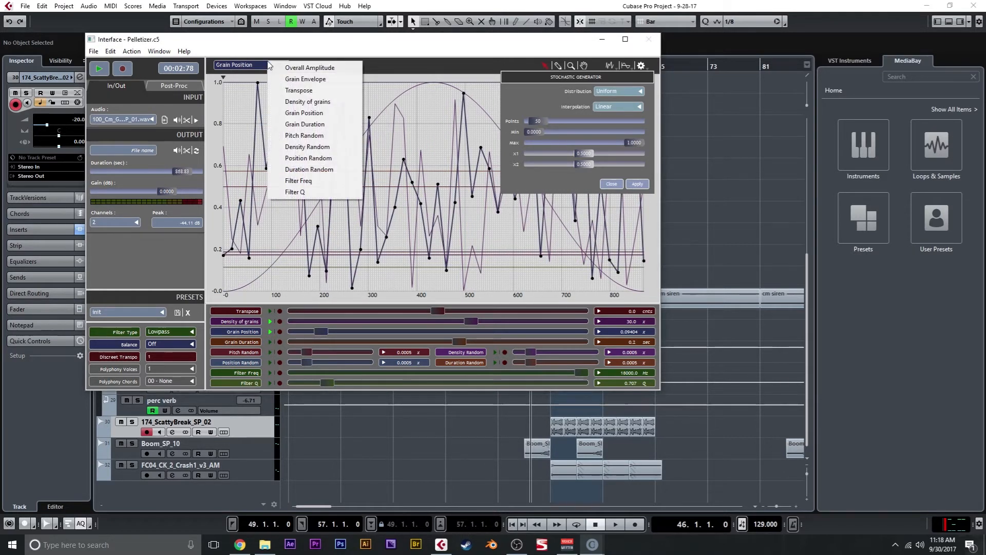
pyautogui.click(324, 124)
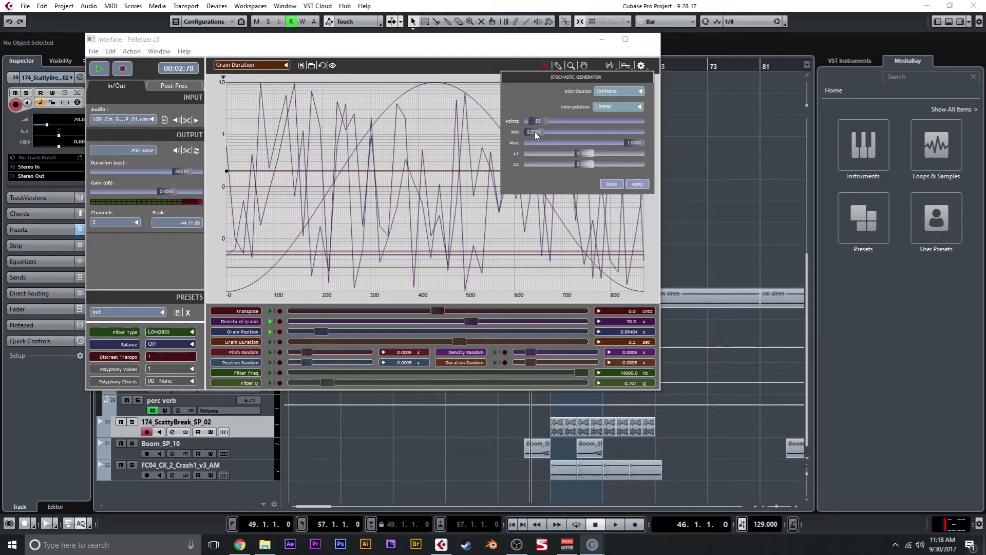
pyautogui.moveTo(535, 135); pyautogui.dragTo(578, 138)
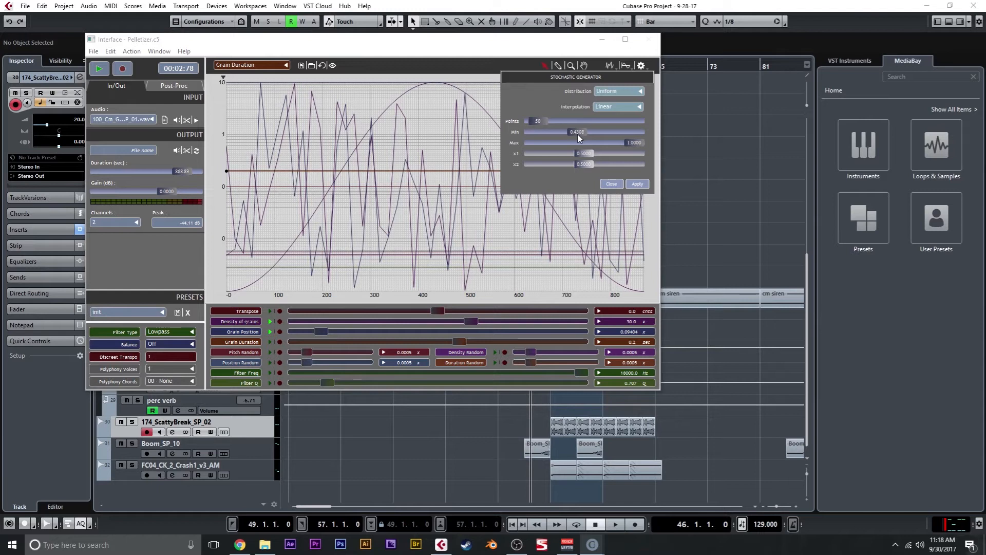
pyautogui.click(638, 184)
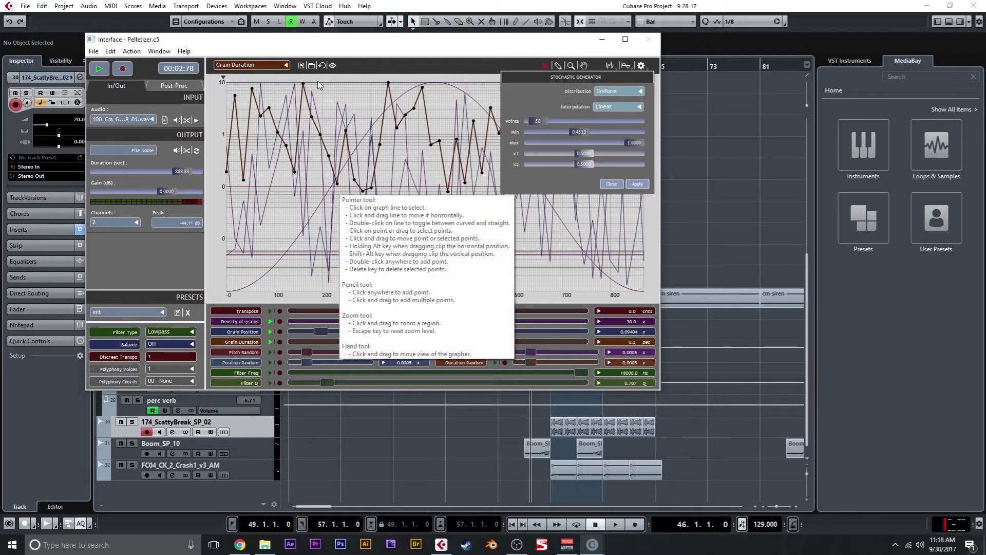
# - Make the Transpose curve the active graph line and close the stochastic generator
pyautogui.click(261, 65)
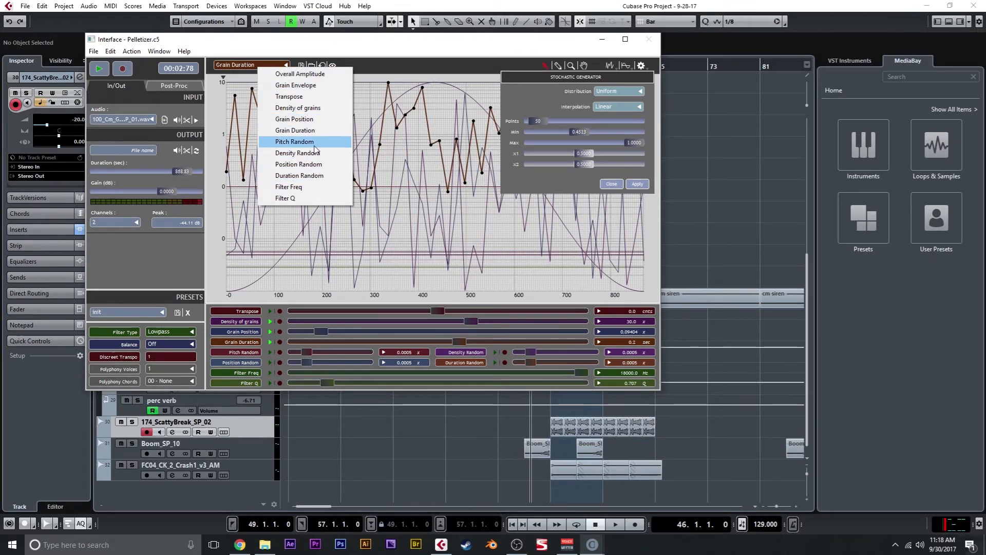
pyautogui.click(279, 55)
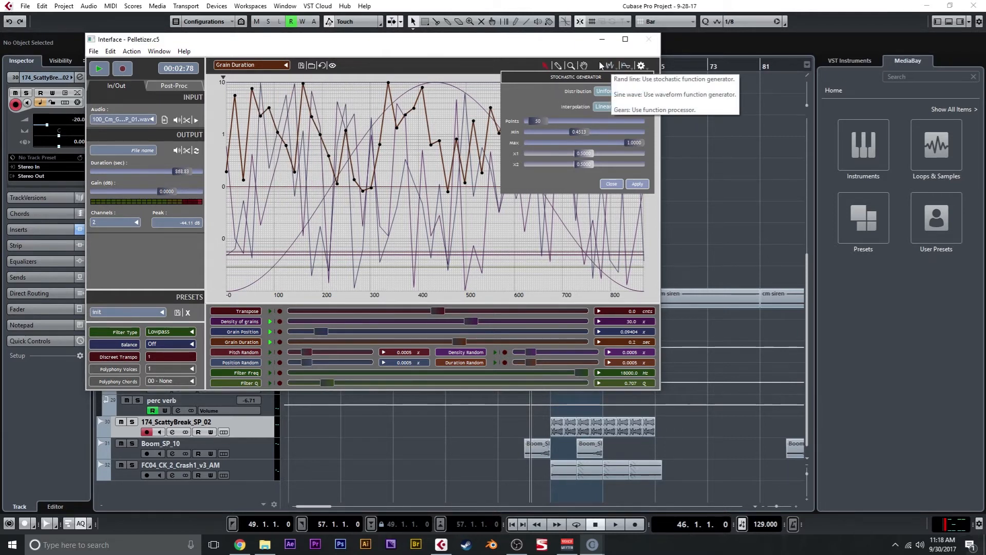
pyautogui.click(278, 65)
pyautogui.click(281, 93)
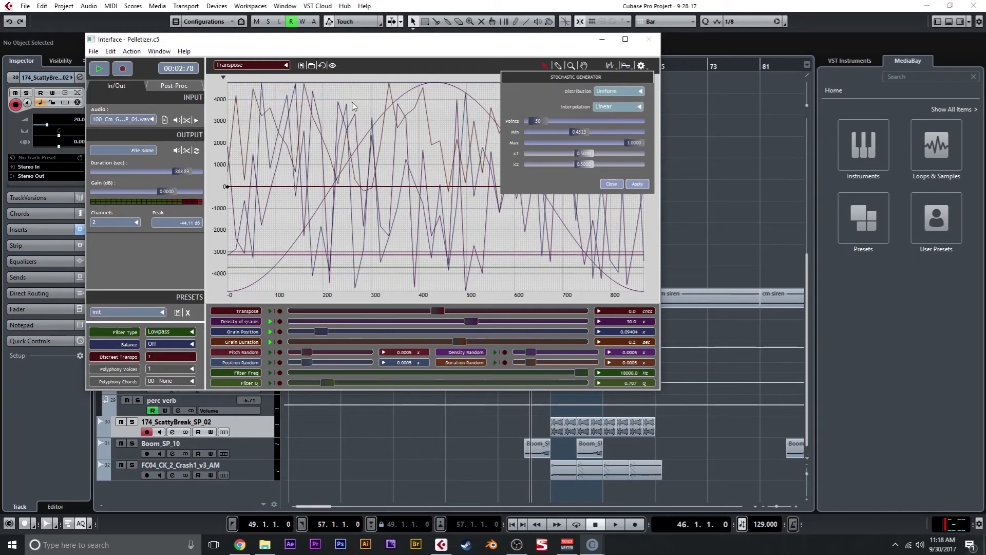
pyautogui.click(611, 183)
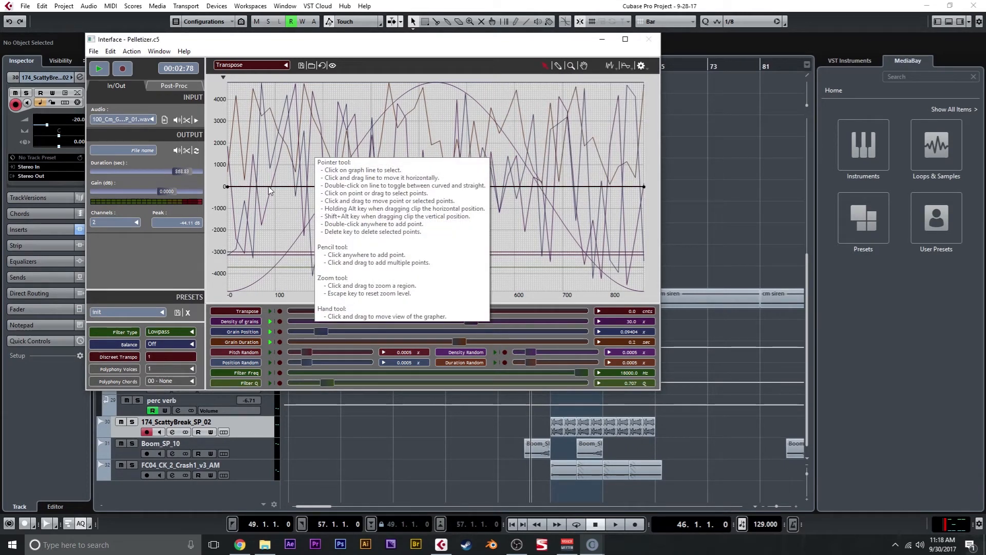
# - Try moving the Transpose line and drawing a freehand curve with the pencil tool, and undo all those changes
pyautogui.moveTo(268, 187)
pyautogui.mouseDown()
pyautogui.moveTo(290, 171)
pyautogui.moveTo(434, 179)
pyautogui.moveTo(513, 155)
pyautogui.moveTo(595, 182)
pyautogui.mouseUp()
pyautogui.click(559, 66)
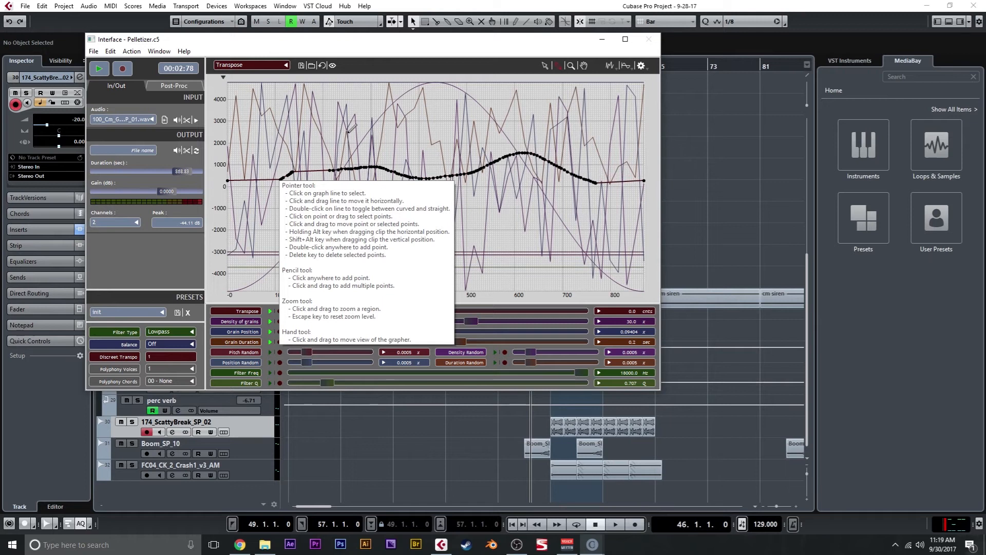
pyautogui.hotkey('ctrl', 'z')
pyautogui.hotkey('ctrl', 'z')
pyautogui.hotkey('ctrl', 'z')
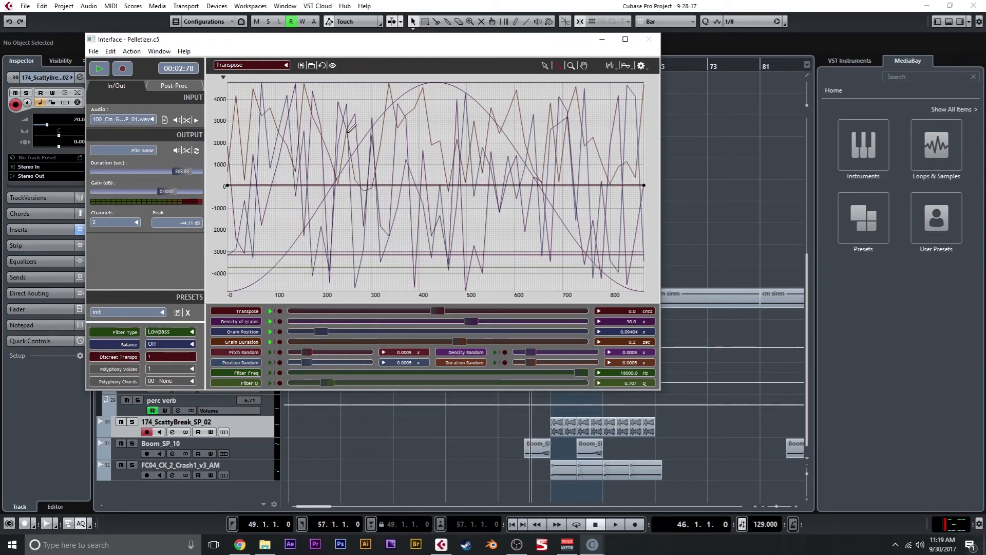
pyautogui.hotkey('ctrl', 'z')
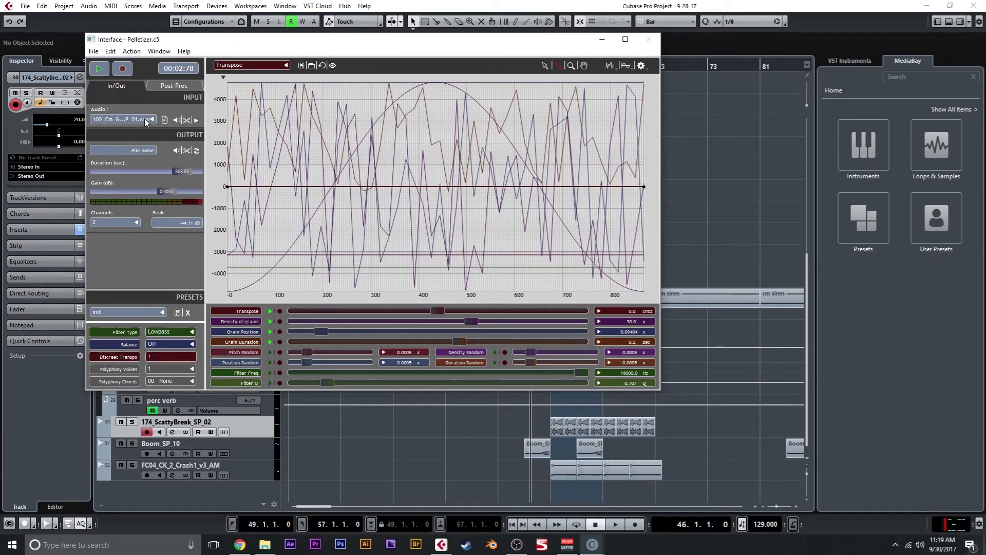
# - Play the texture while lowering the filter frequency, then try the Bandpass filter type at about 1465 Hz
pyautogui.click(102, 74)
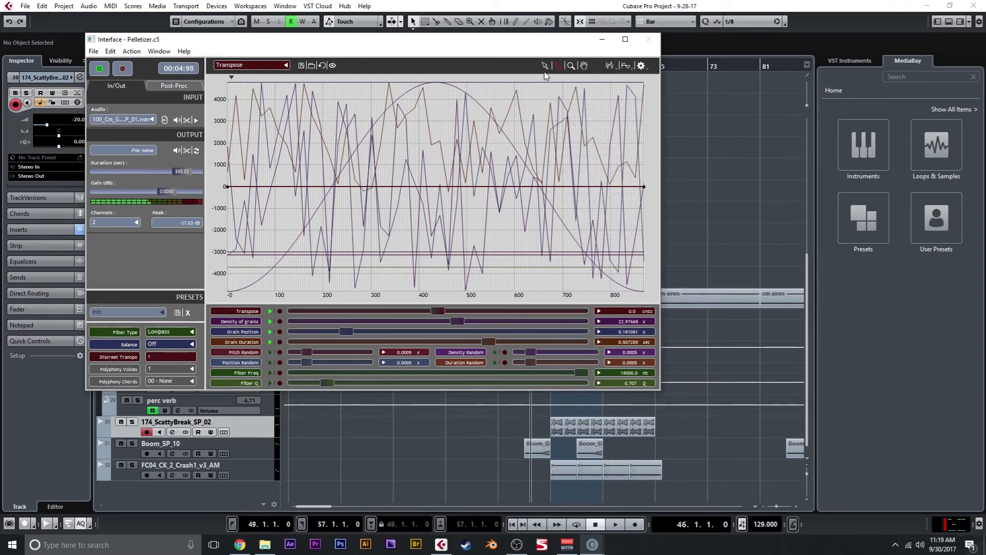
pyautogui.moveTo(580, 373); pyautogui.dragTo(478, 376)
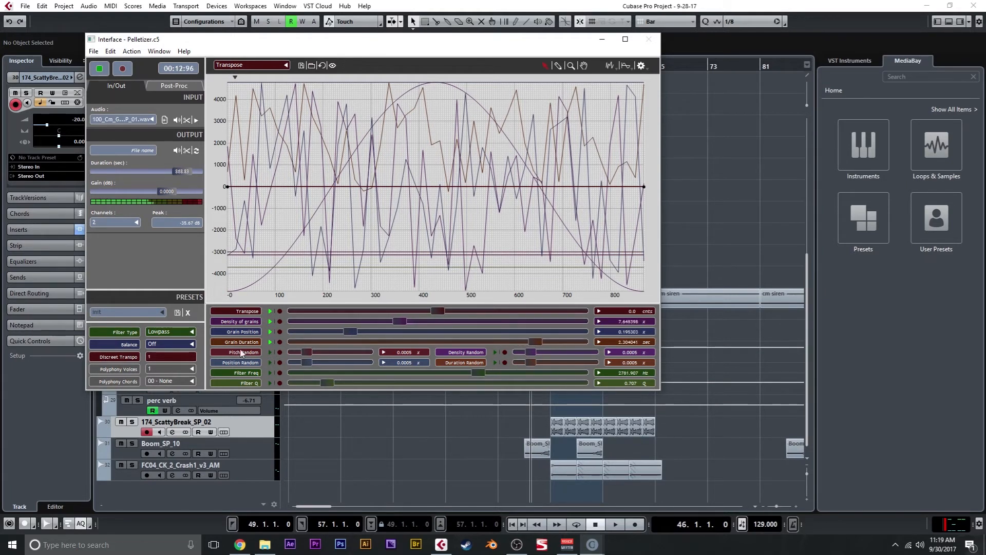
pyautogui.click(190, 332)
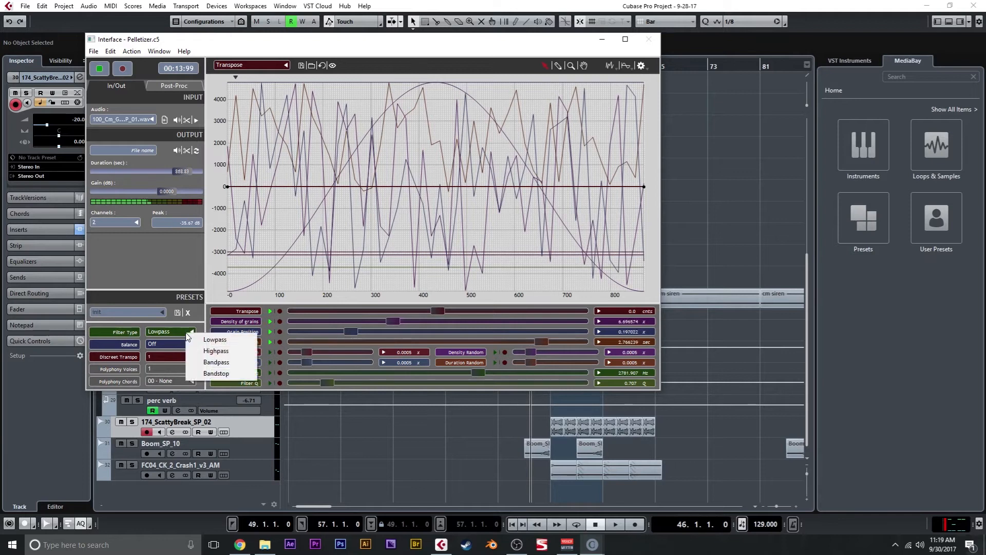
pyautogui.click(217, 362)
pyautogui.moveTo(474, 374); pyautogui.dragTo(443, 379)
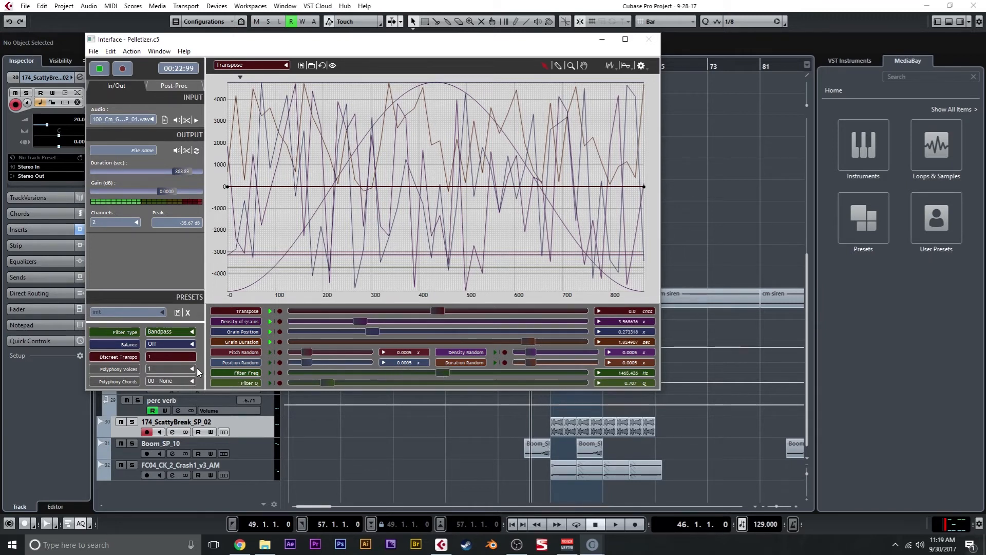
# - Return the filter type to Lowpass and raise the filter frequency to about 4768 Hz
pyautogui.click(172, 334)
pyautogui.click(198, 340)
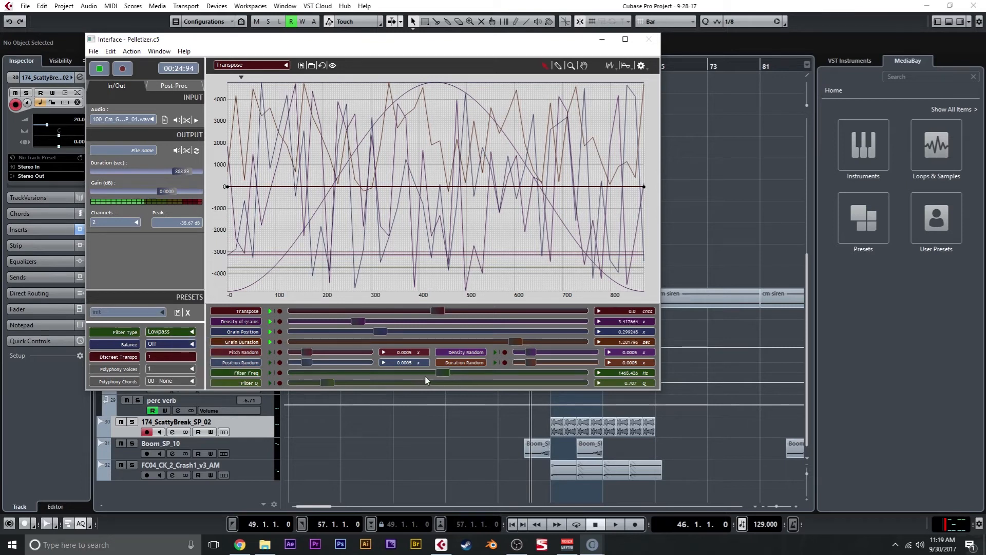
pyautogui.moveTo(444, 378); pyautogui.dragTo(507, 379)
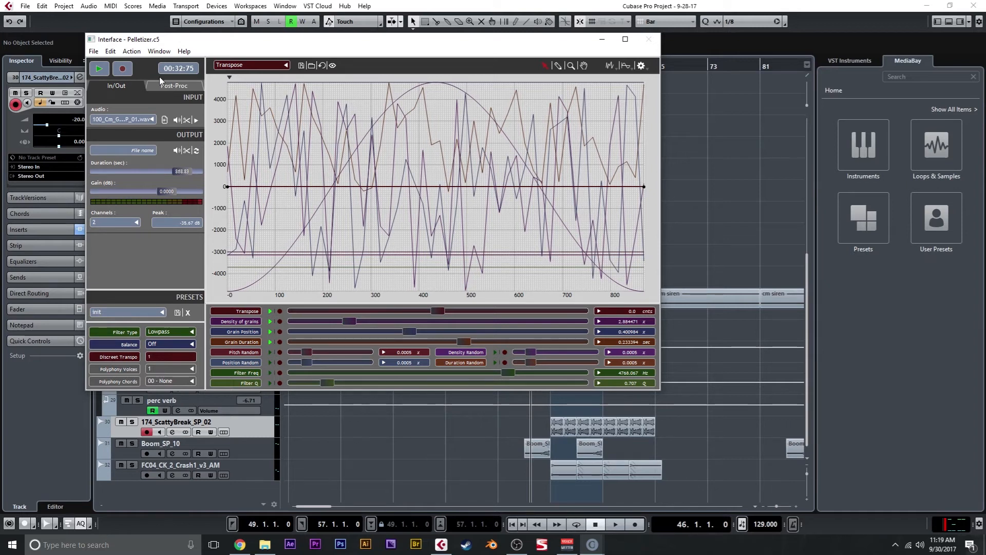
# - Add a Compress effect in the fourth post-processing slot and lower its threshold to about -38.4
pyautogui.click(169, 89)
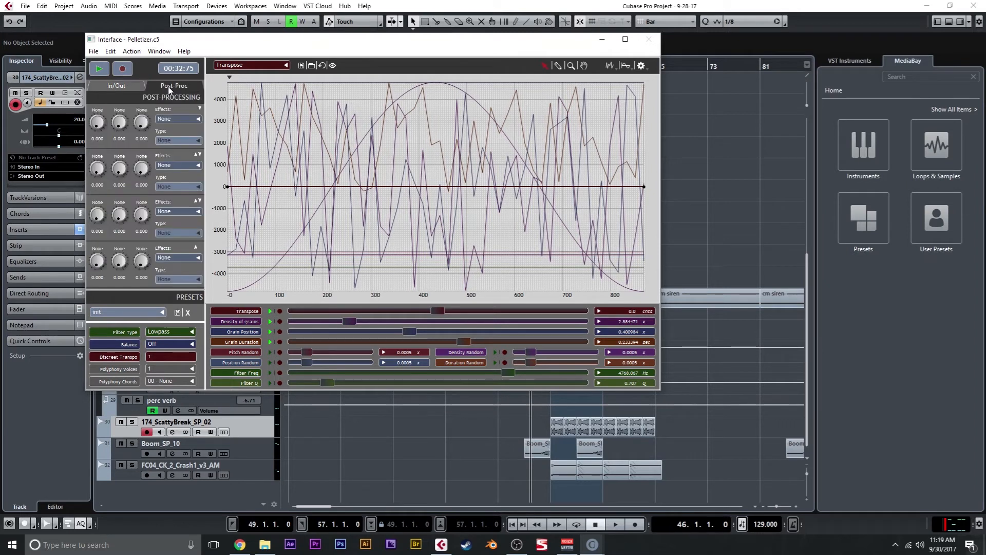
pyautogui.click(169, 120)
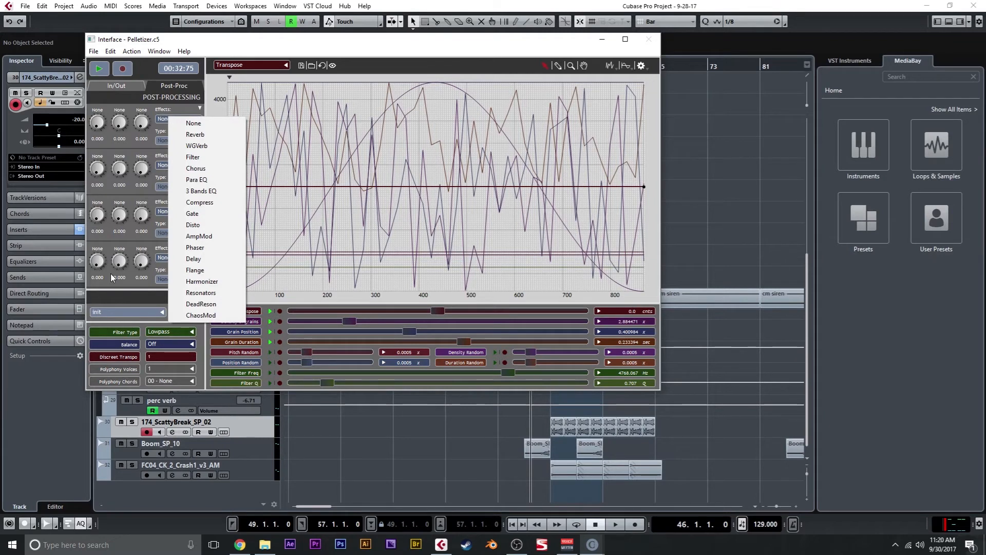
pyautogui.click(210, 119)
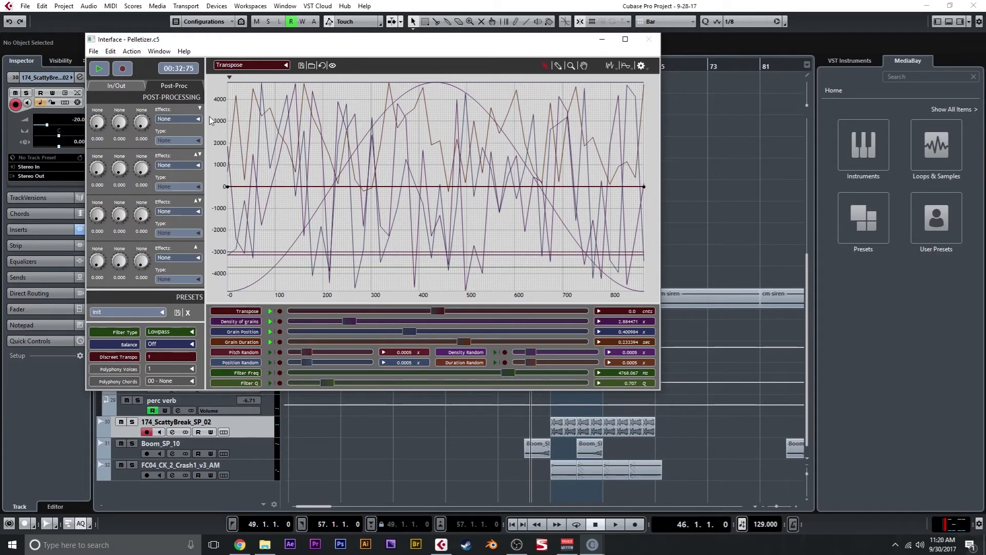
pyautogui.click(179, 257)
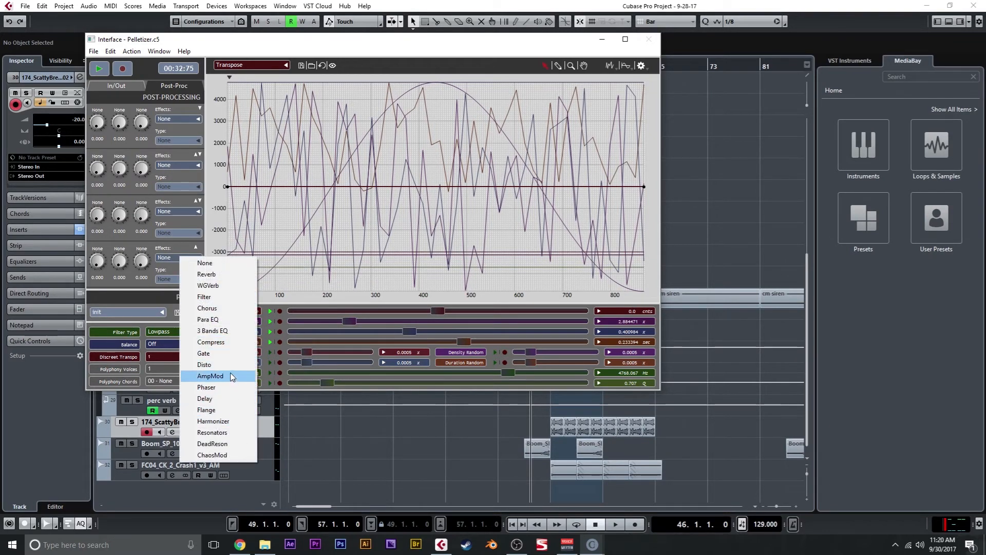
pyautogui.click(221, 342)
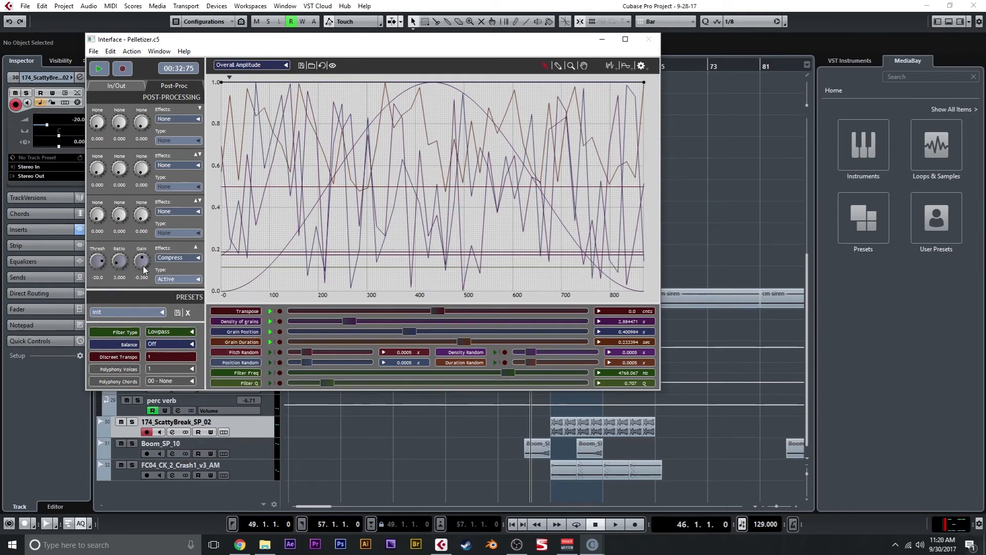
pyautogui.moveTo(97, 283); pyautogui.dragTo(97, 287)
# - Add a Chorus effect in the first post-processing slot and reduce its feed to about 0.32
pyautogui.click(172, 120)
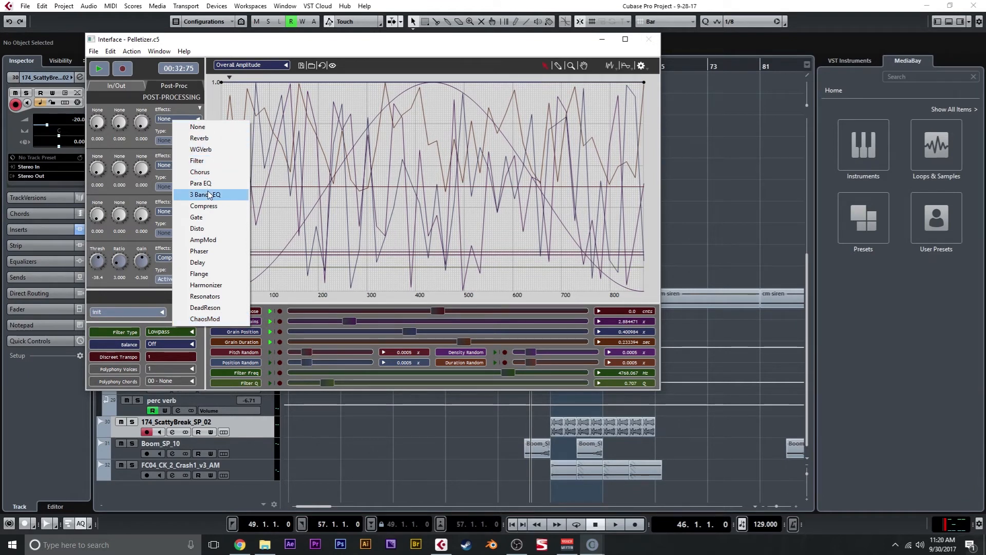
pyautogui.click(210, 169)
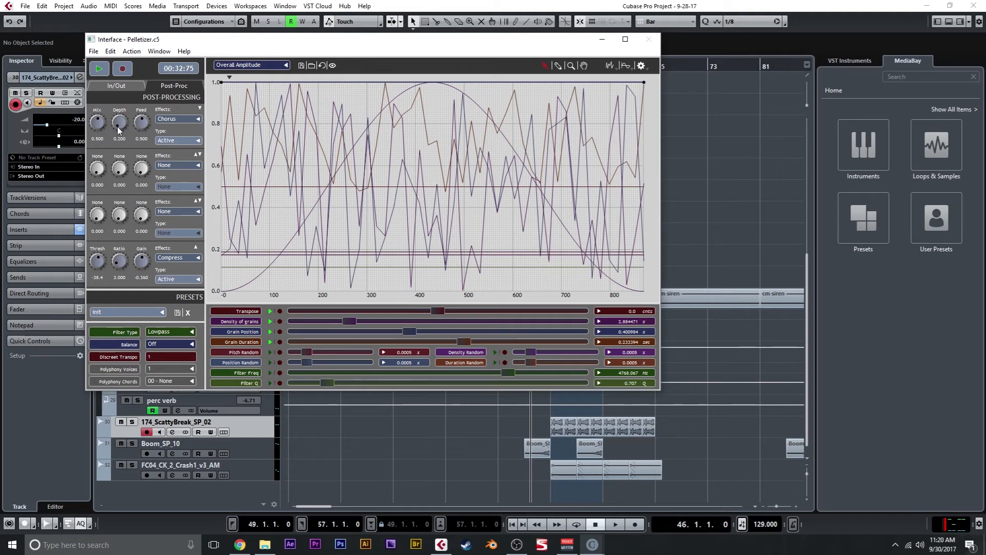
pyautogui.moveTo(137, 126); pyautogui.dragTo(137, 132)
# - Add a Reverb effect in the second post-processing slot with mix about 0.29 and time about 6.145
pyautogui.click(175, 165)
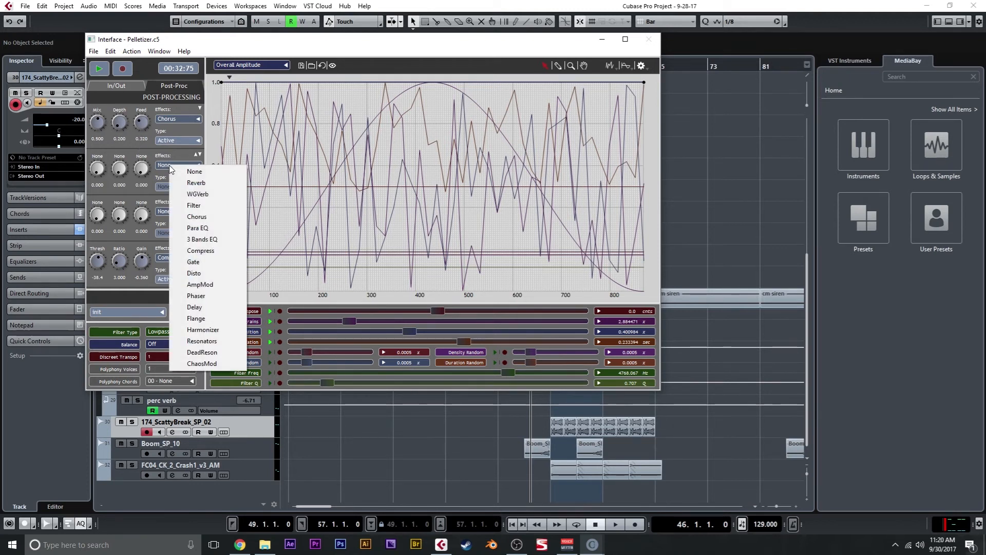
pyautogui.click(204, 184)
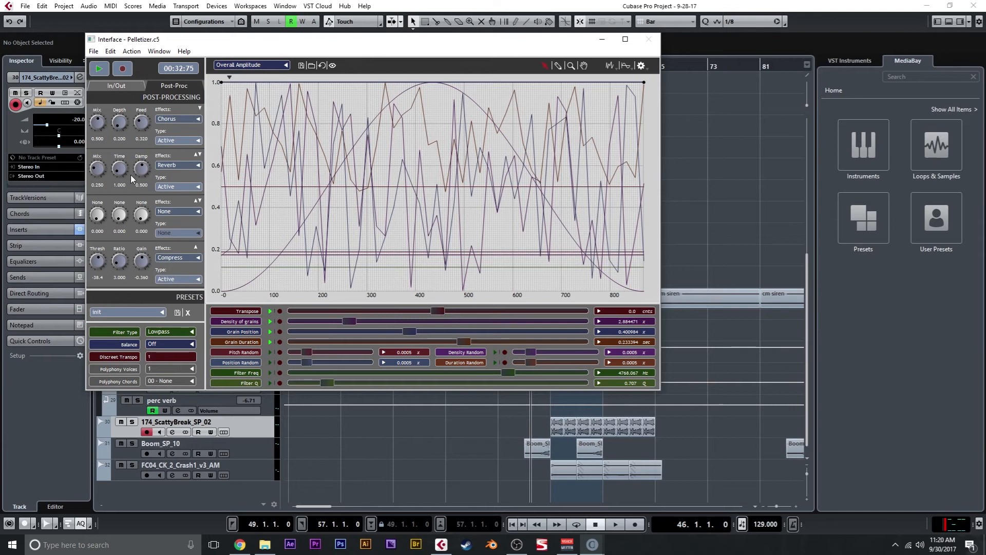
pyautogui.moveTo(123, 115); pyautogui.dragTo(123, 117)
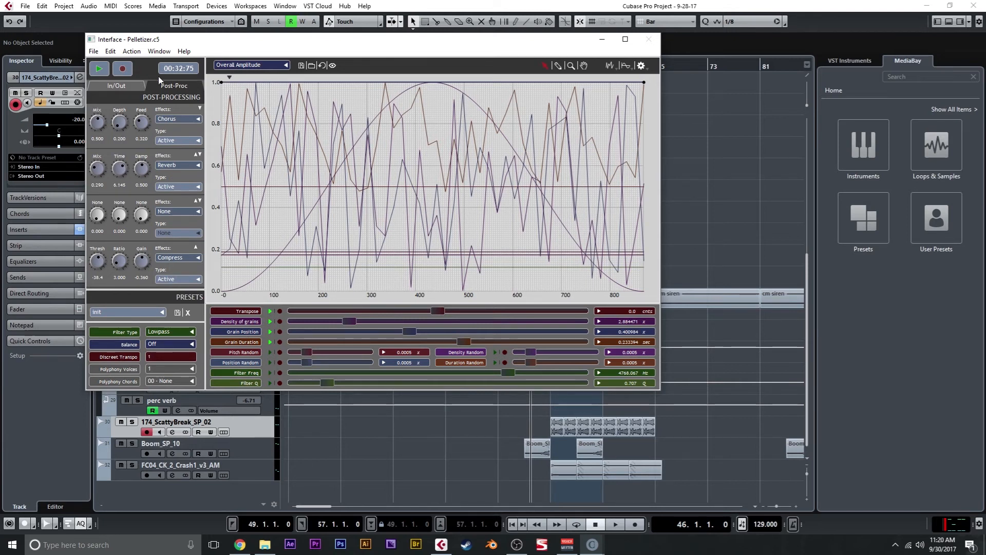
# - Play the processed texture, lower the filter frequency to about 3198 Hz, and open it fully to 18000 Hz
pyautogui.click(97, 72)
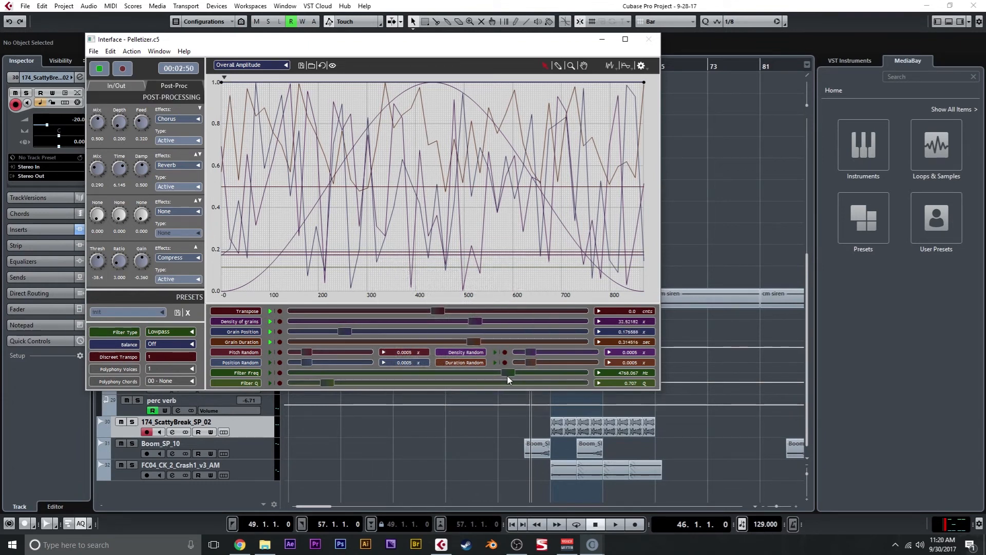
pyautogui.moveTo(508, 380); pyautogui.dragTo(487, 379)
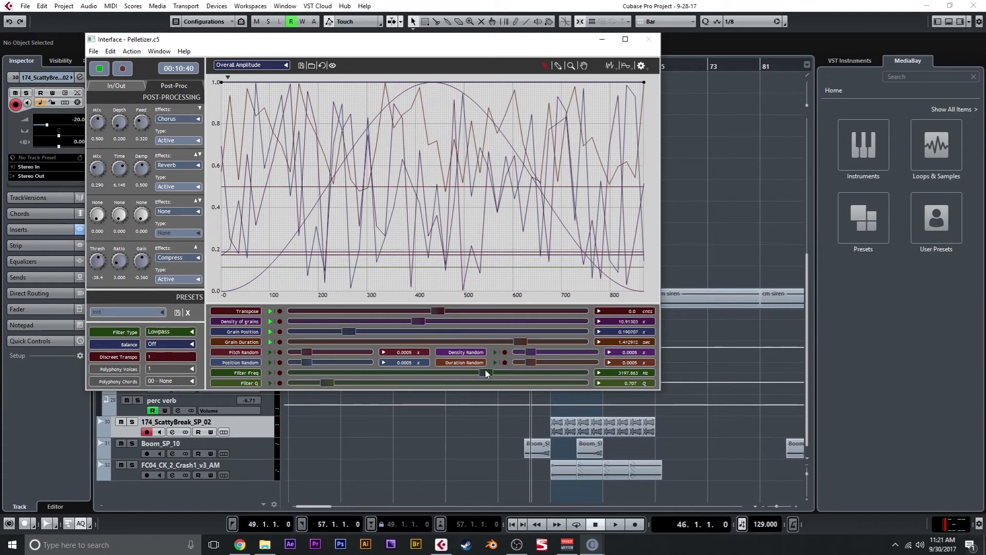
pyautogui.moveTo(486, 374); pyautogui.dragTo(576, 373)
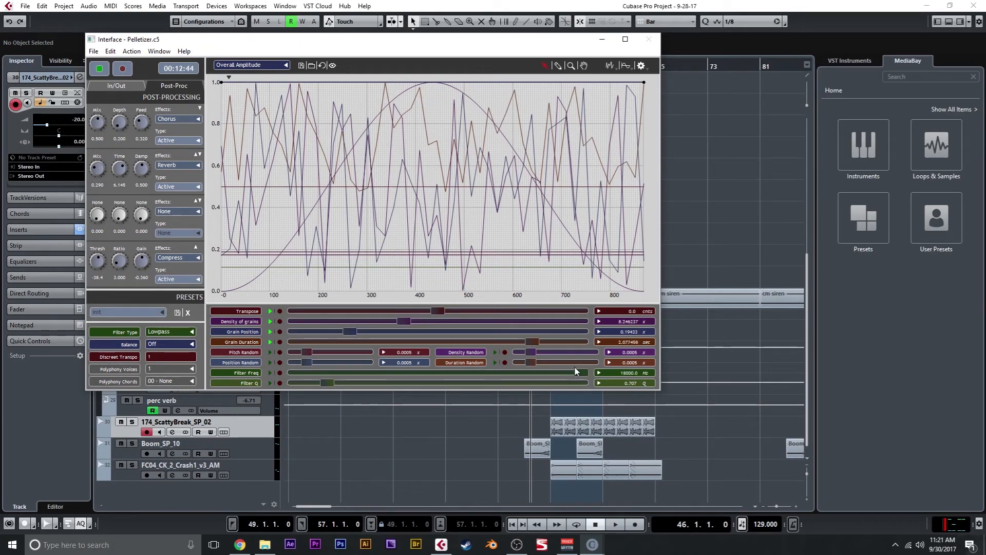
# - Add a Resonators effect in the third post-processing slot with frequency about 105.2 and mix about 0.515
pyautogui.click(177, 213)
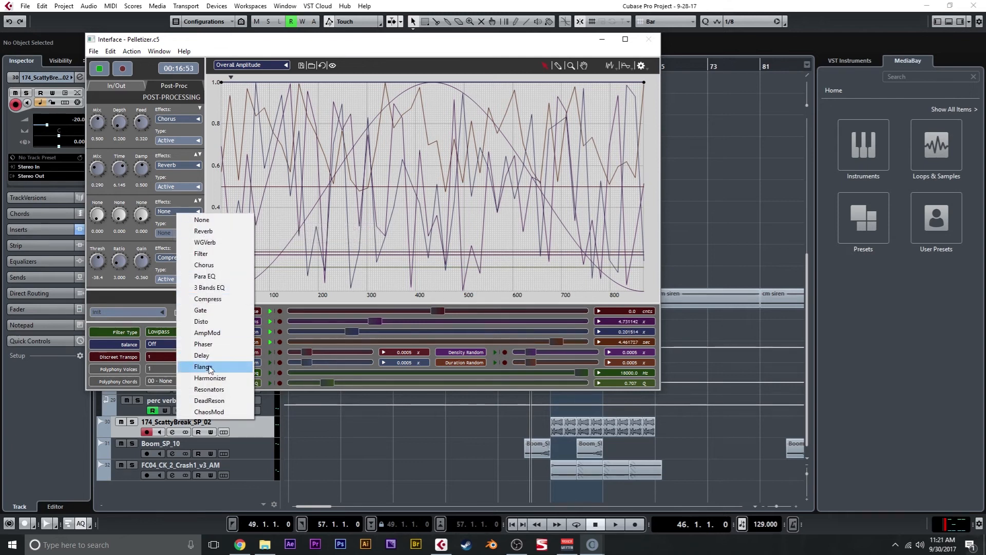
pyautogui.click(222, 390)
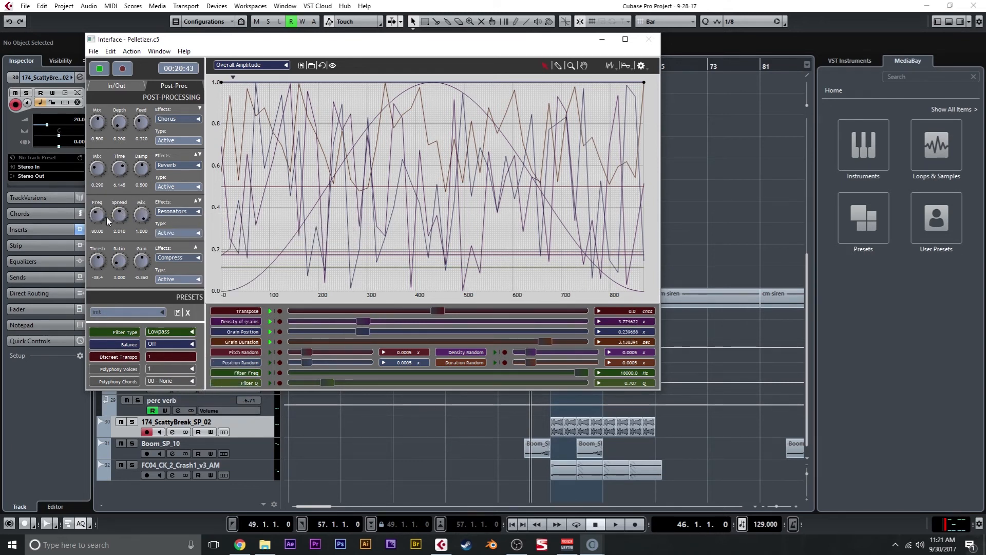
pyautogui.moveTo(100, 216); pyautogui.dragTo(132, 204)
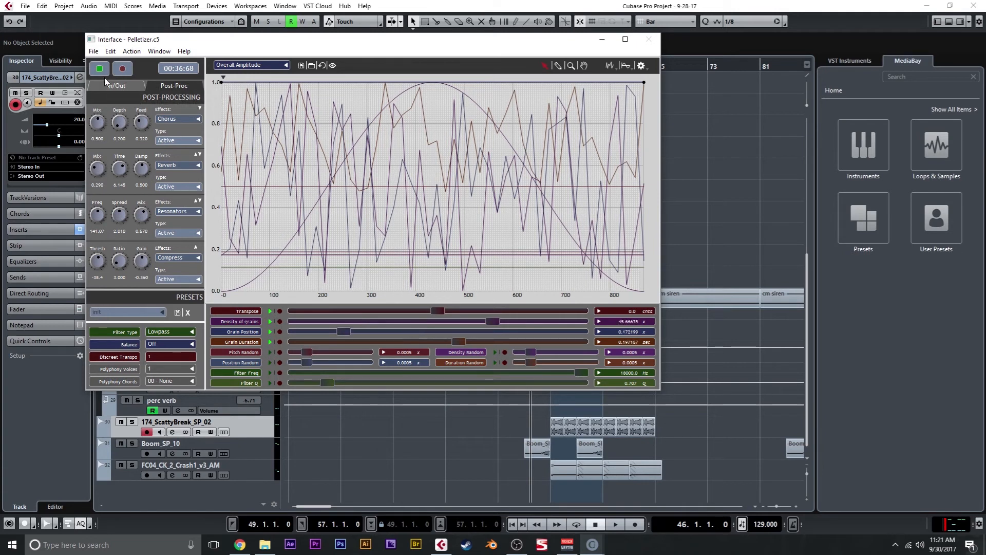
pyautogui.moveTo(101, 219); pyautogui.dragTo(101, 227)
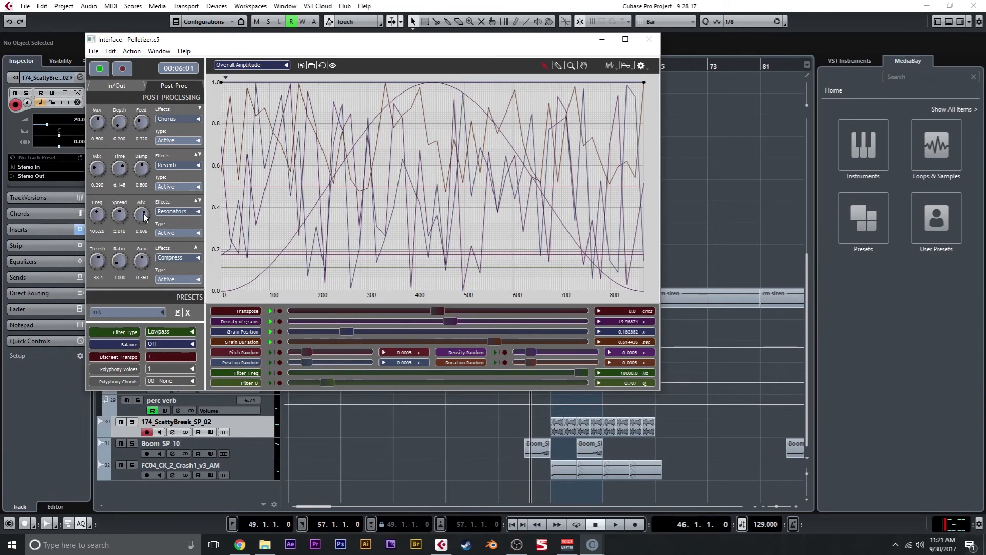
pyautogui.moveTo(146, 217); pyautogui.dragTo(145, 231)
# - Move Resonators to the first slot of the effect chain and lower the filter frequency to about 6127 Hz
pyautogui.click(202, 155)
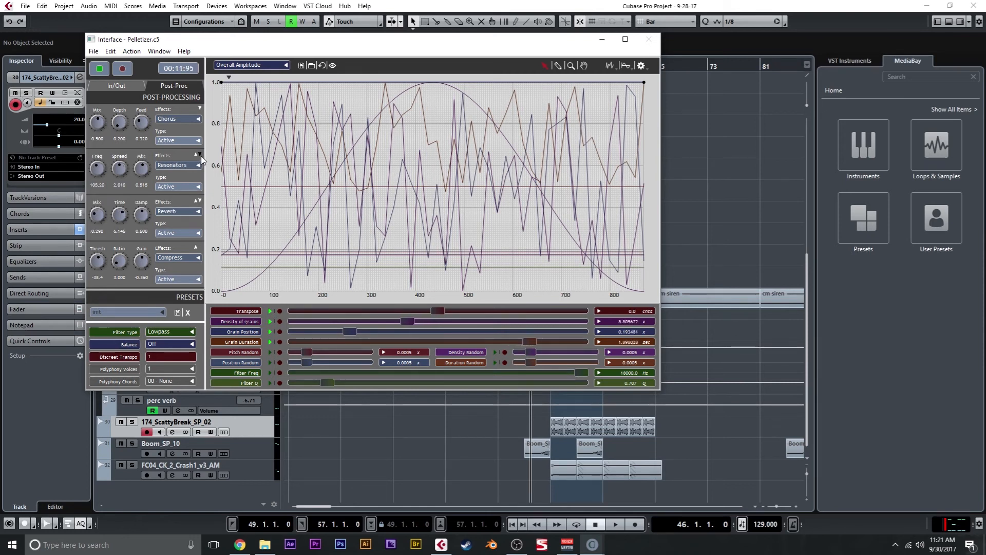
pyautogui.click(200, 109)
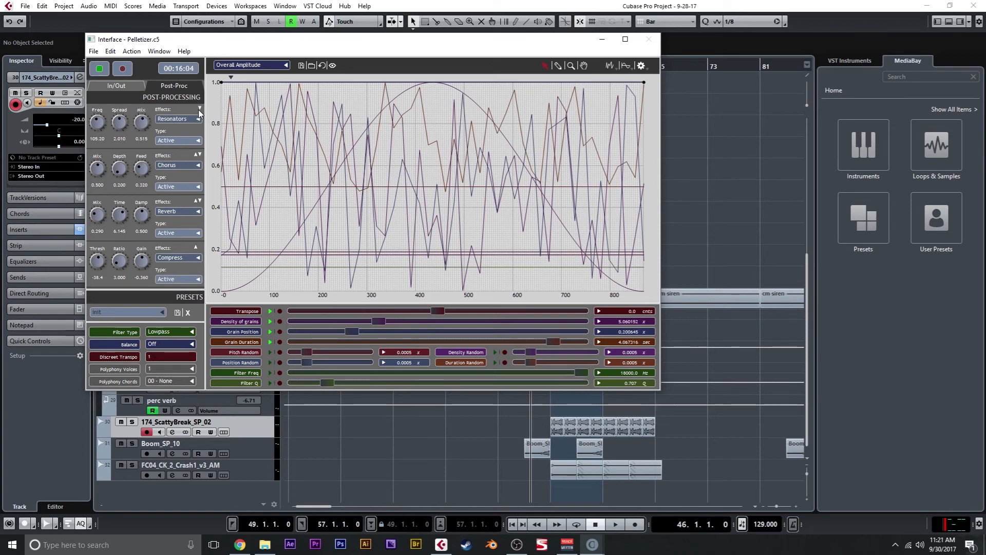
pyautogui.moveTo(581, 373); pyautogui.dragTo(521, 375)
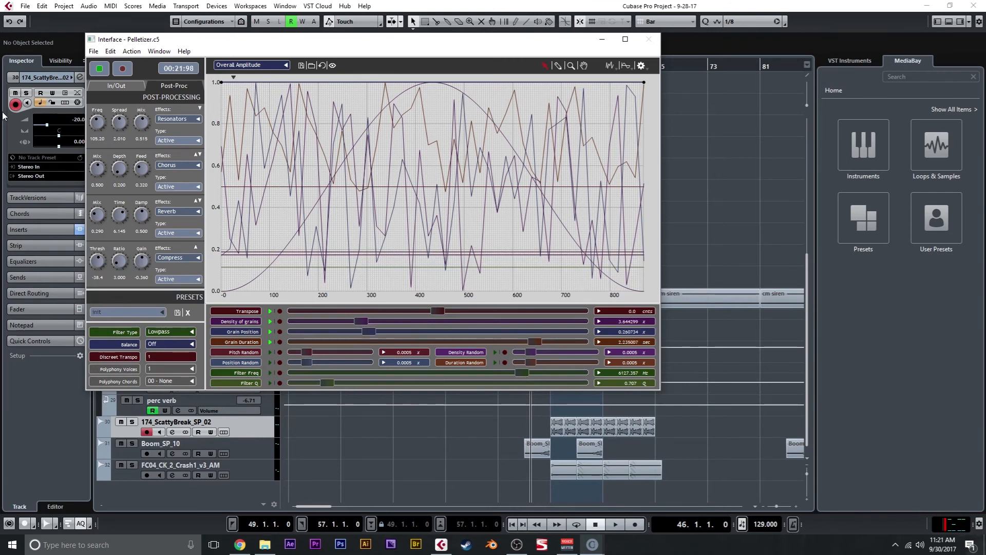
pyautogui.click(99, 69)
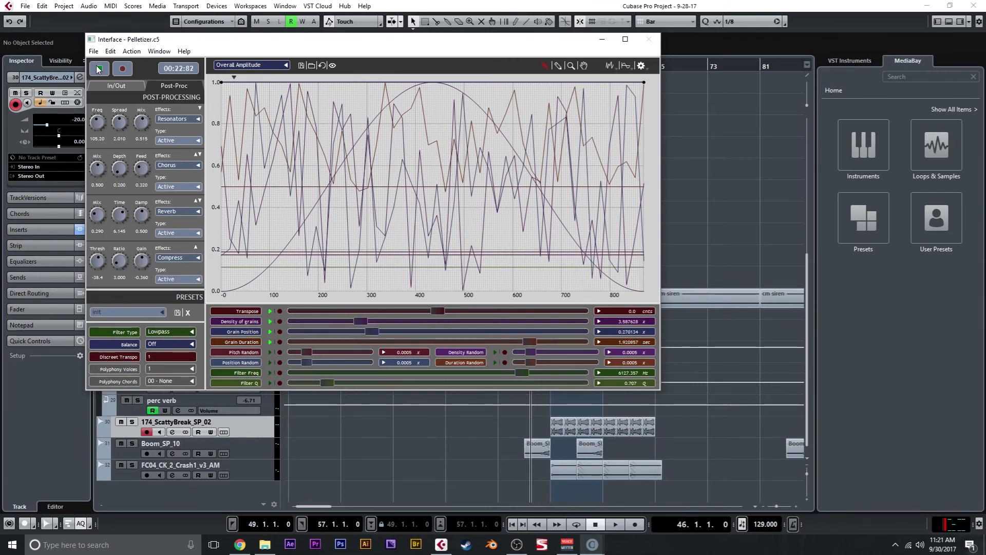
pyautogui.click(121, 87)
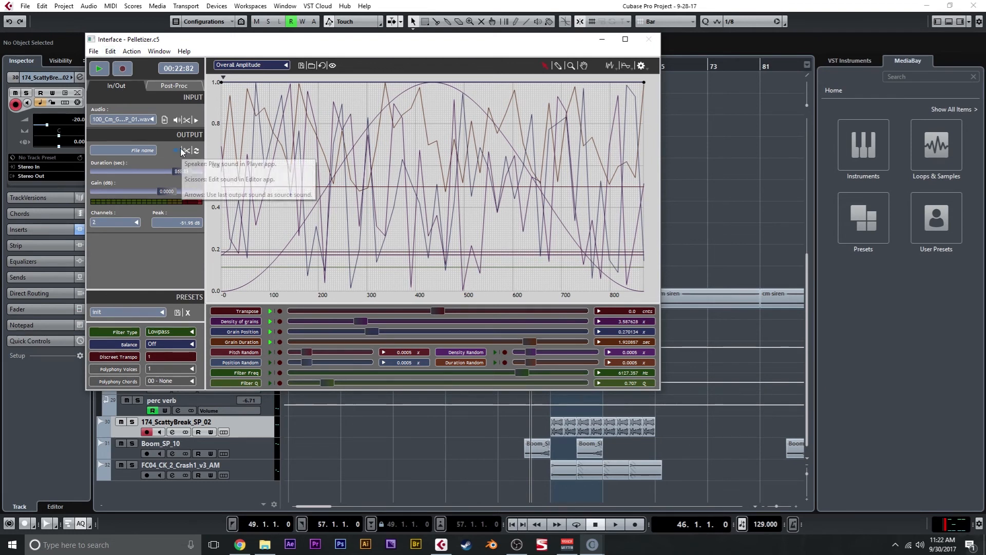
pyautogui.click(111, 51)
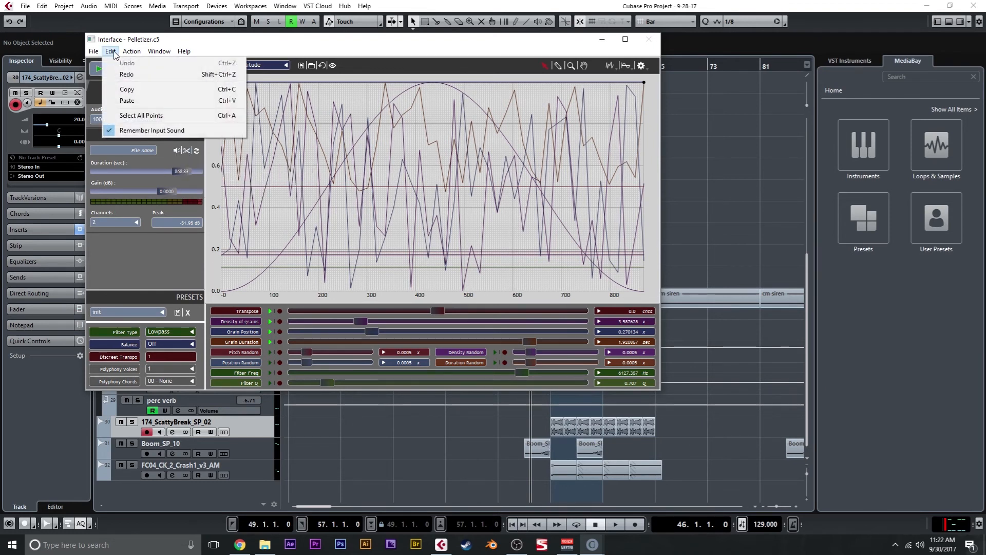
pyautogui.moveTo(131, 55)
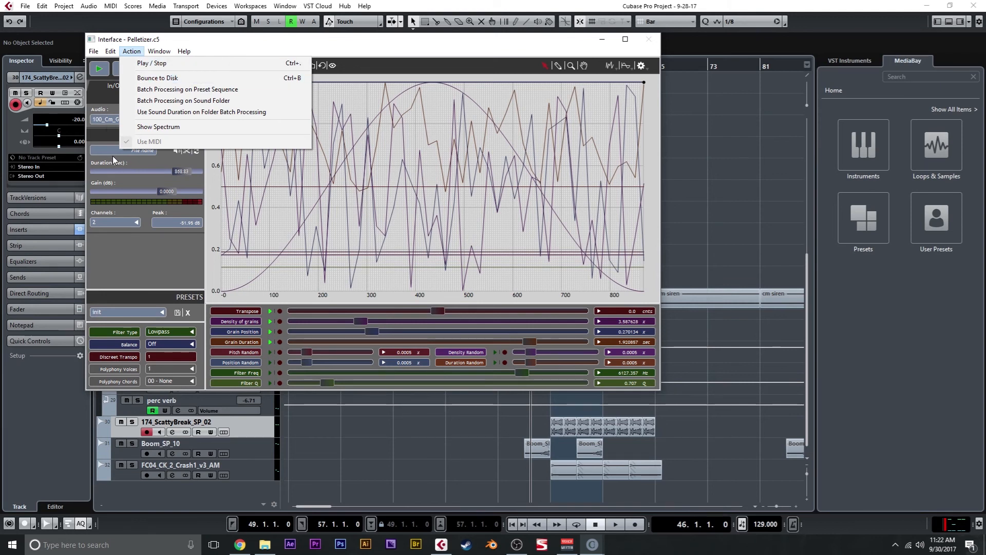
pyautogui.click(398, 53)
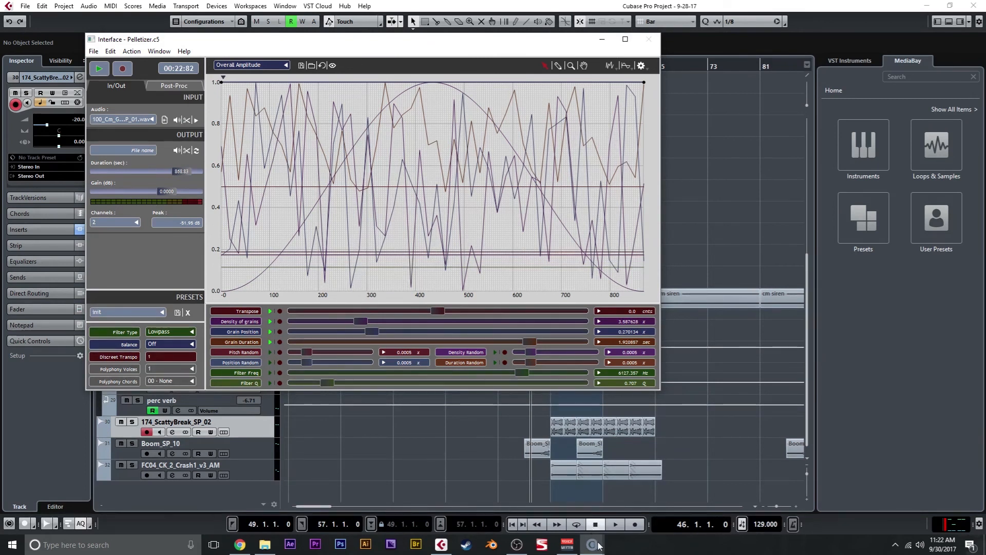
# - Close the Cecilia Pelletizer window and return to the Cubase project
pyautogui.moveTo(592, 545)
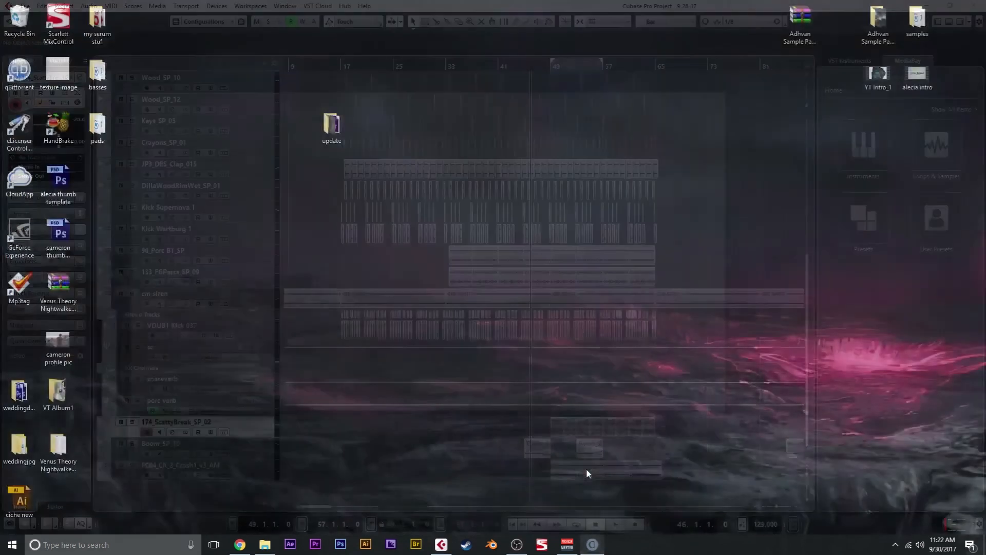
pyautogui.click(586, 468)
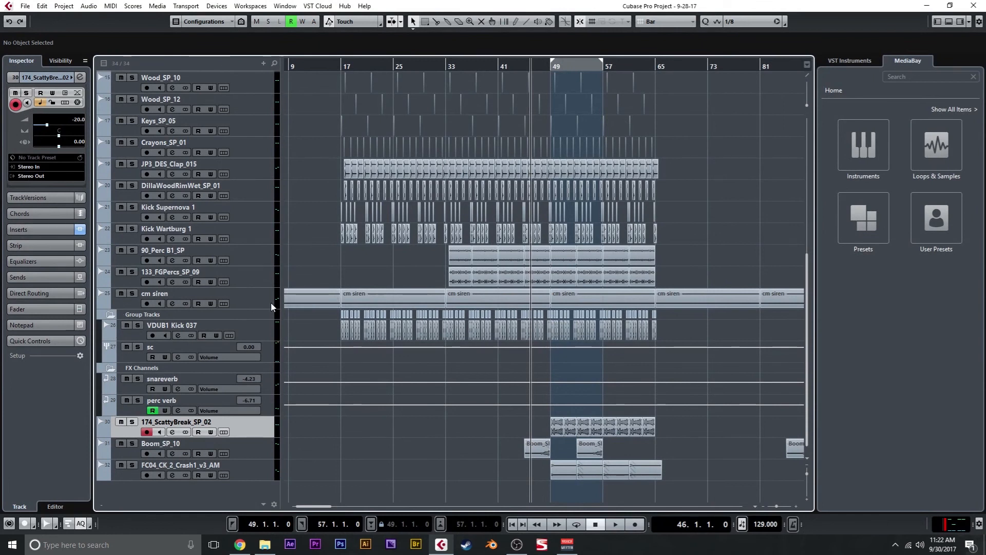
# - Solo the cm siren track and move the playback position to the start of the project at bar 1
pyautogui.click(124, 303)
pyautogui.hscroll(-2, 343, 499)
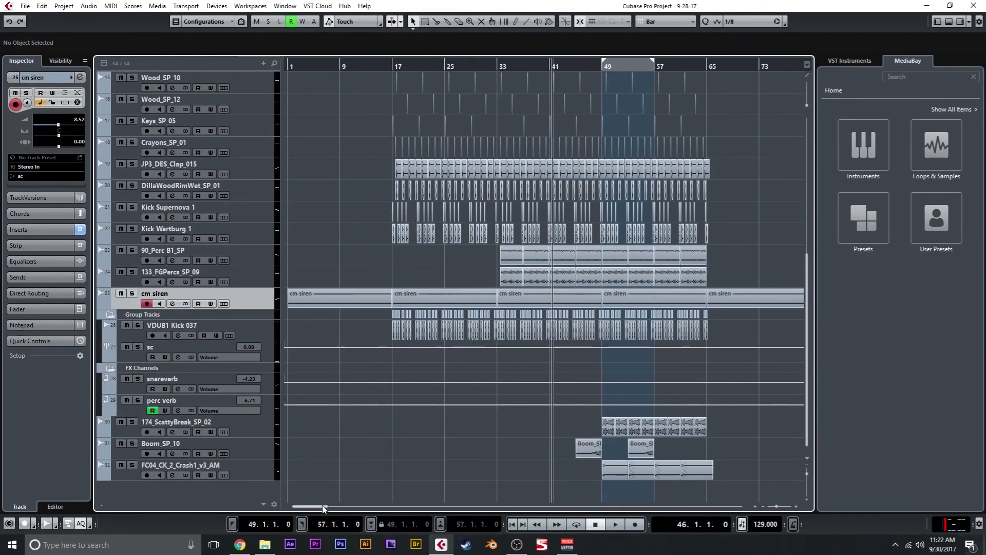
pyautogui.click(132, 294)
pyautogui.moveTo(311, 62); pyautogui.dragTo(243, 66)
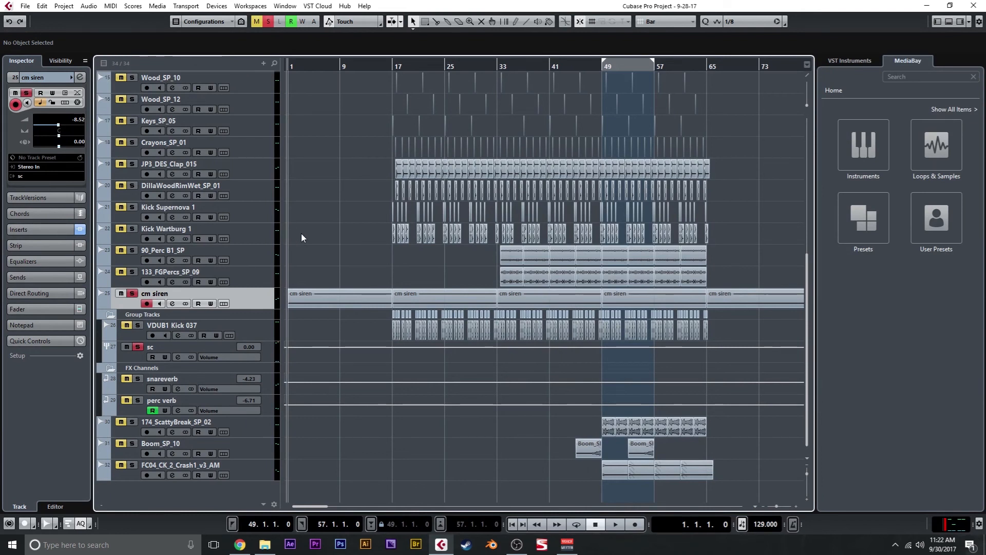
# - Play the soloed cm siren track from bar 1 and compare its sound with all insert effects bypassed and re-enabled
pyautogui.press('space')
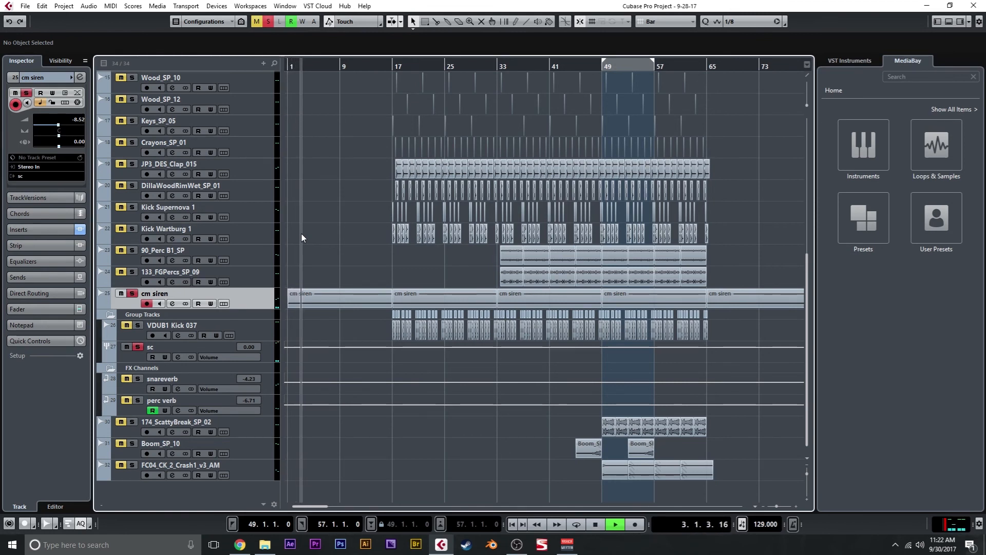
pyautogui.click(58, 227)
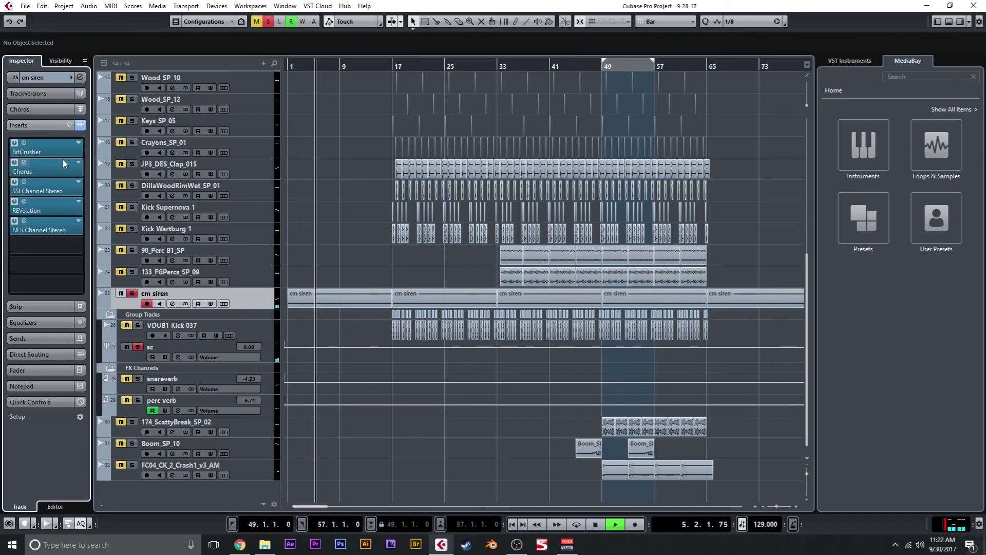
pyautogui.click(79, 126)
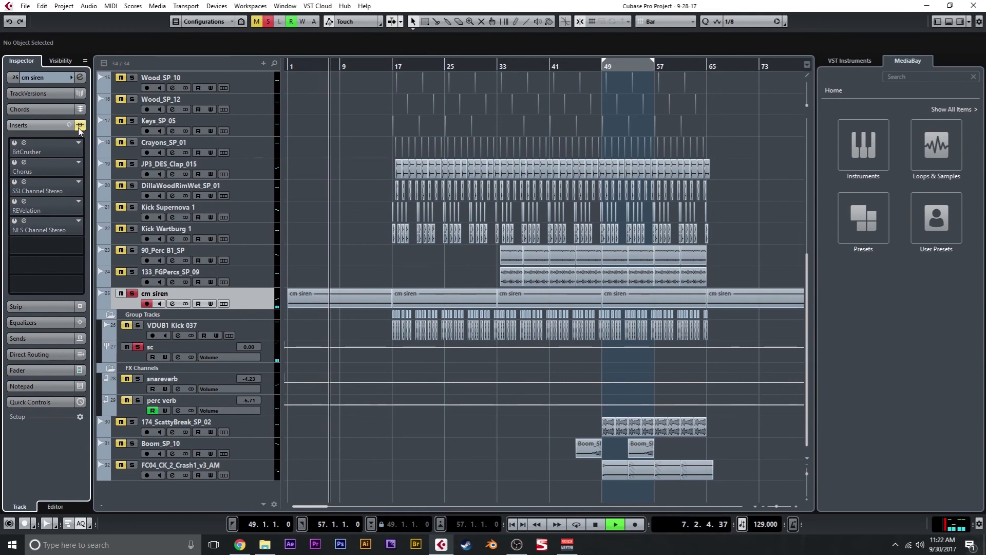
pyautogui.click(80, 127)
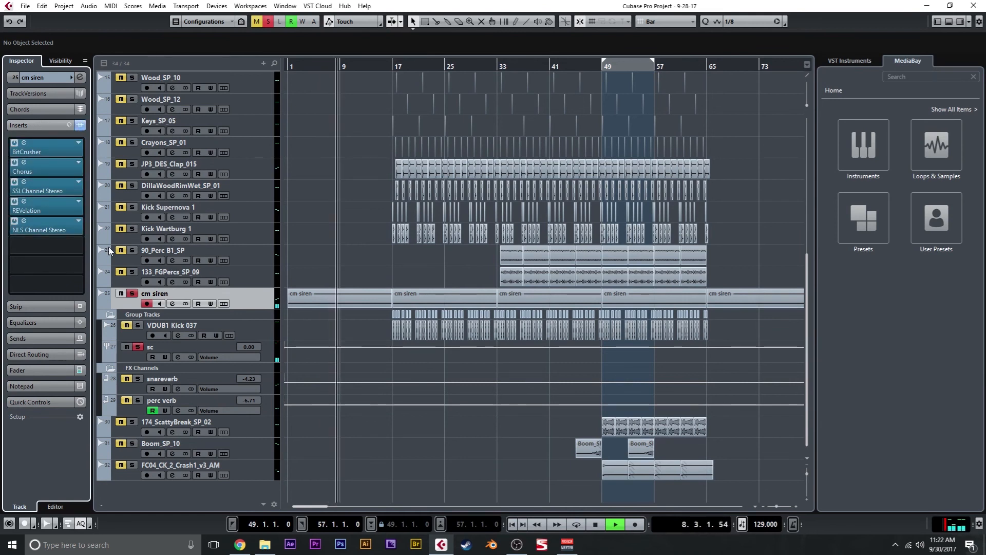
pyautogui.press('space')
# - Unsolo the cm siren track and move the playback position to bar 49, selecting the cm siren clip that starts there
pyautogui.click(132, 293)
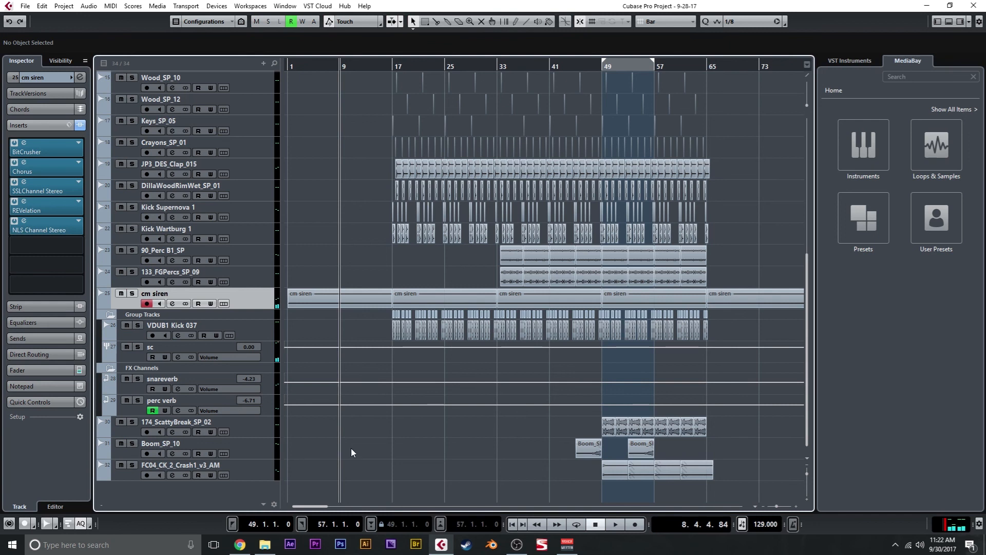
pyautogui.click(599, 66)
pyautogui.scroll(7, 587, 138)
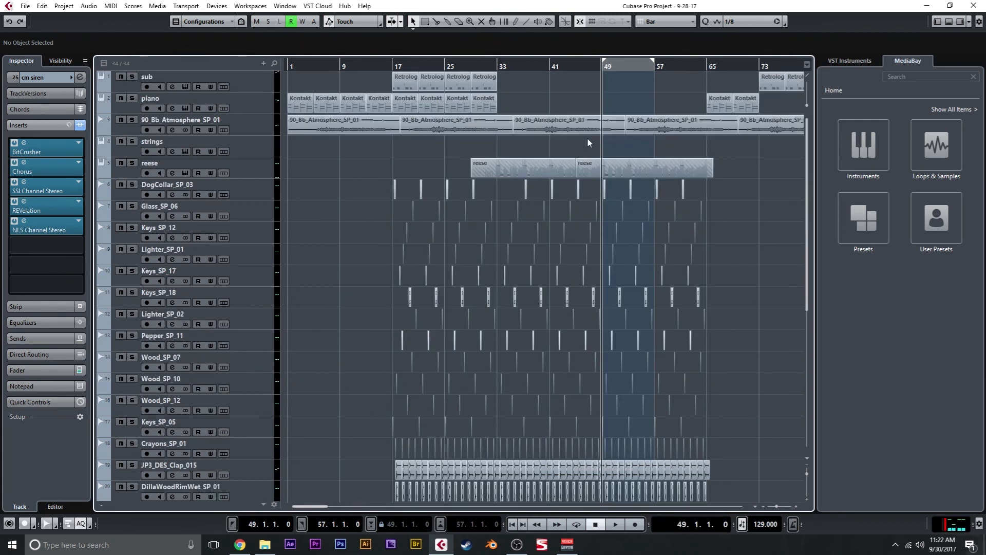
pyautogui.scroll(-6, 585, 231)
pyautogui.scroll(-1, 596, 329)
pyautogui.click(614, 309)
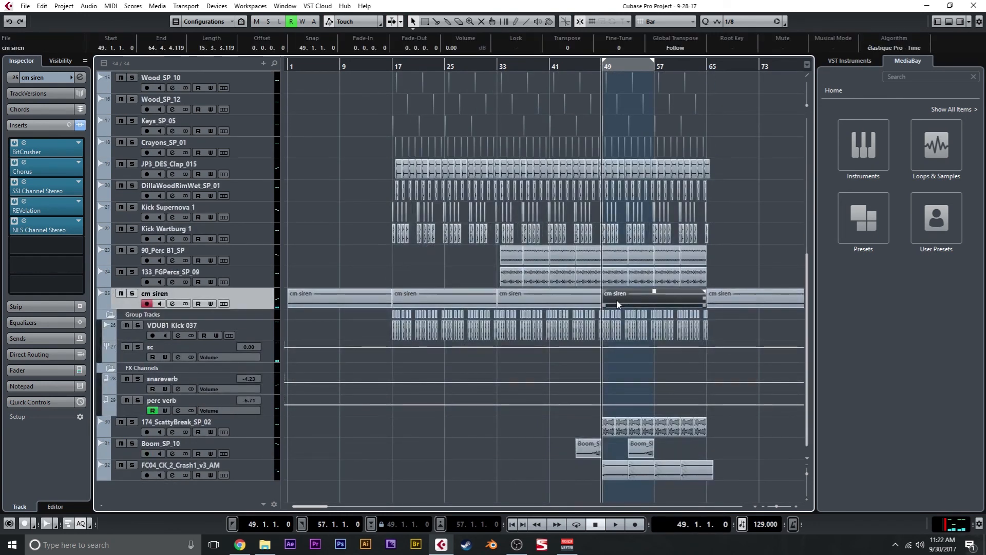
# - Play the full mix from bar 49 and look through the tracks to hear the cm siren texture in context
pyautogui.scroll(7, 612, 324)
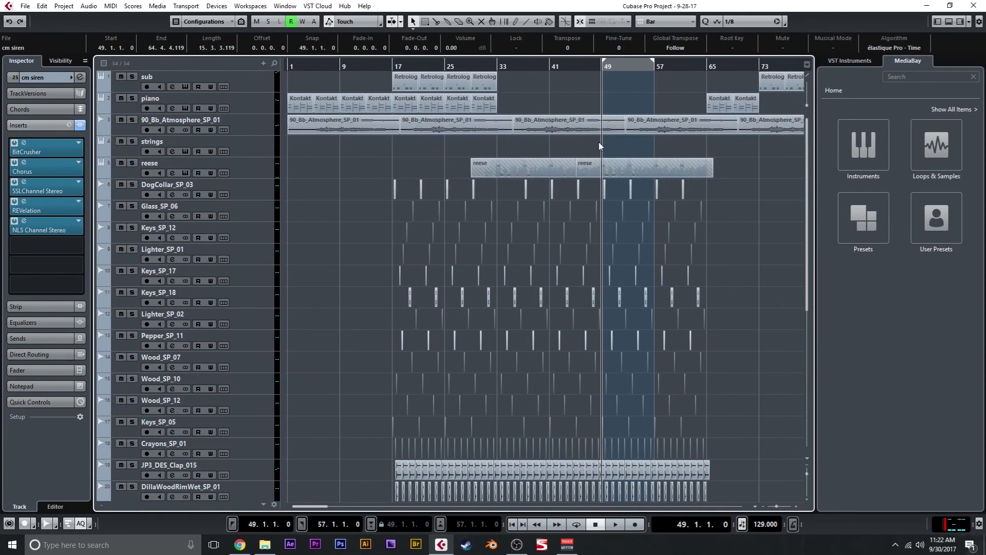
pyautogui.scroll(-7, 674, 142)
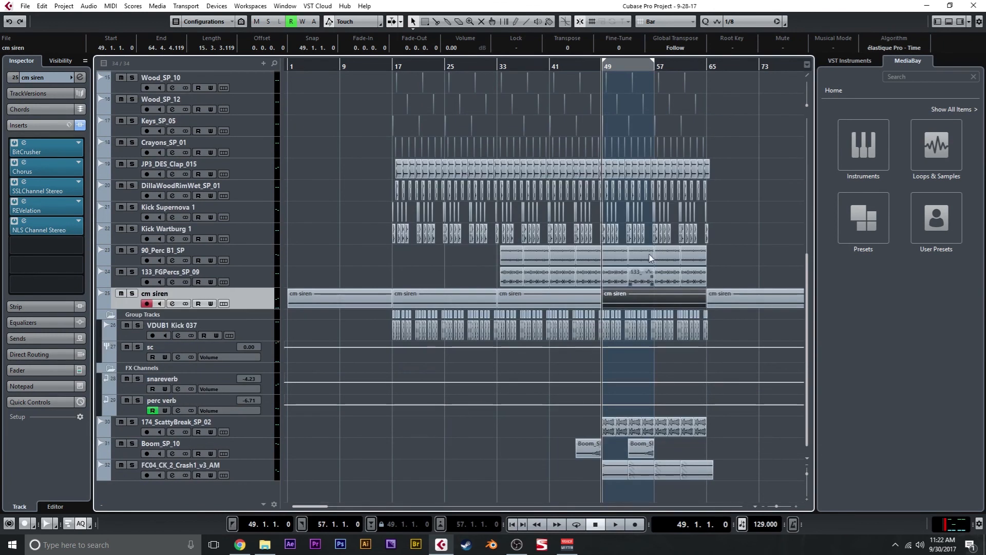
pyautogui.press('space')
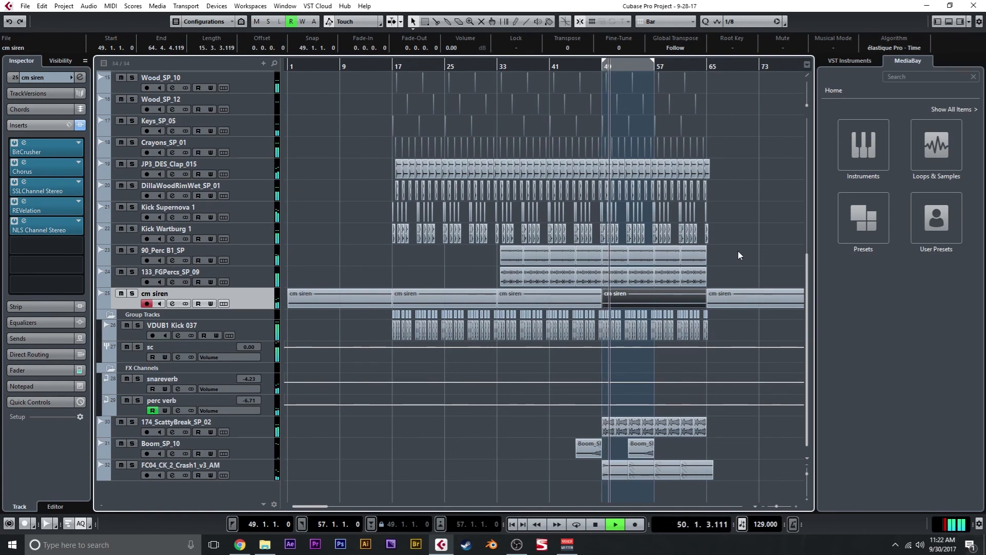
pyautogui.scroll(2, 736, 249)
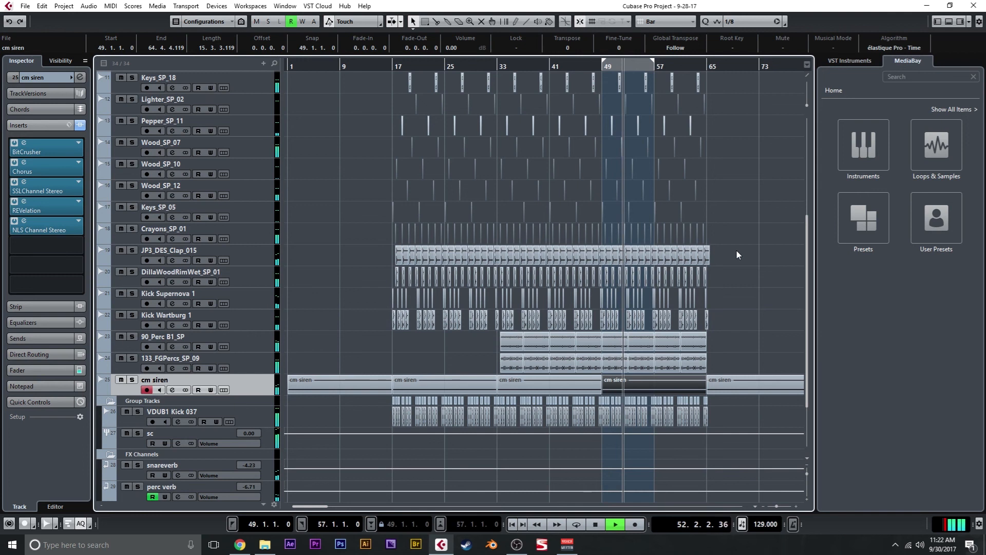
pyautogui.scroll(5, 737, 250)
pyautogui.scroll(-2, 736, 255)
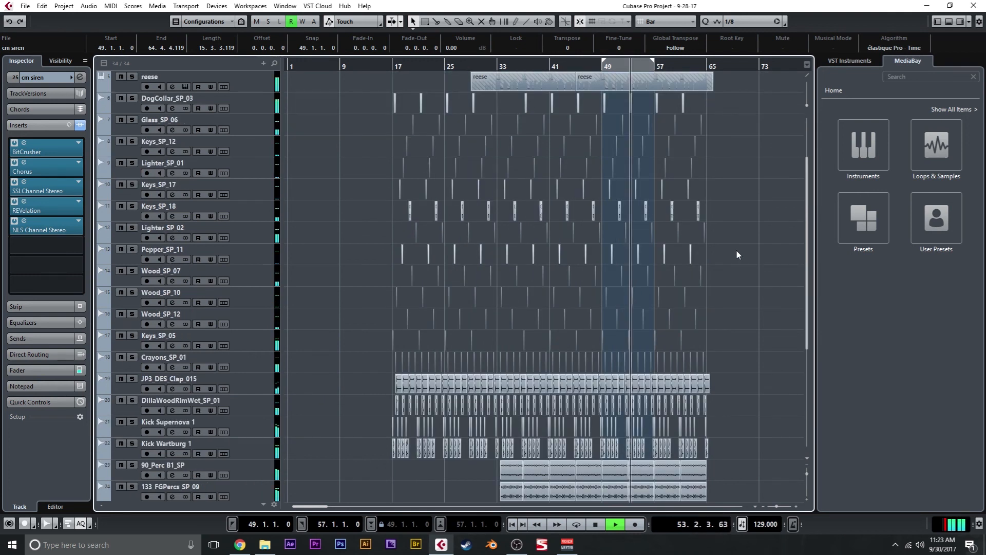
pyautogui.scroll(-4, 736, 254)
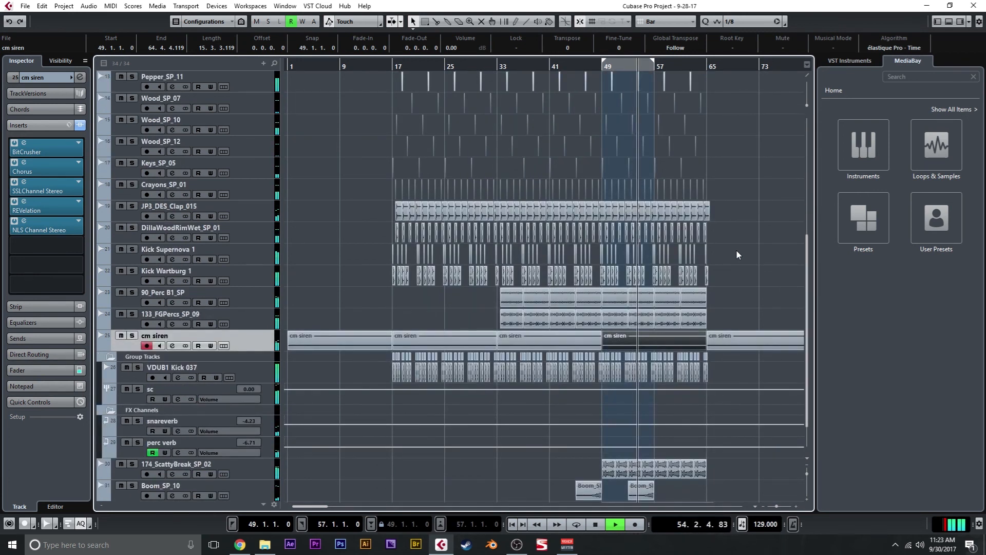